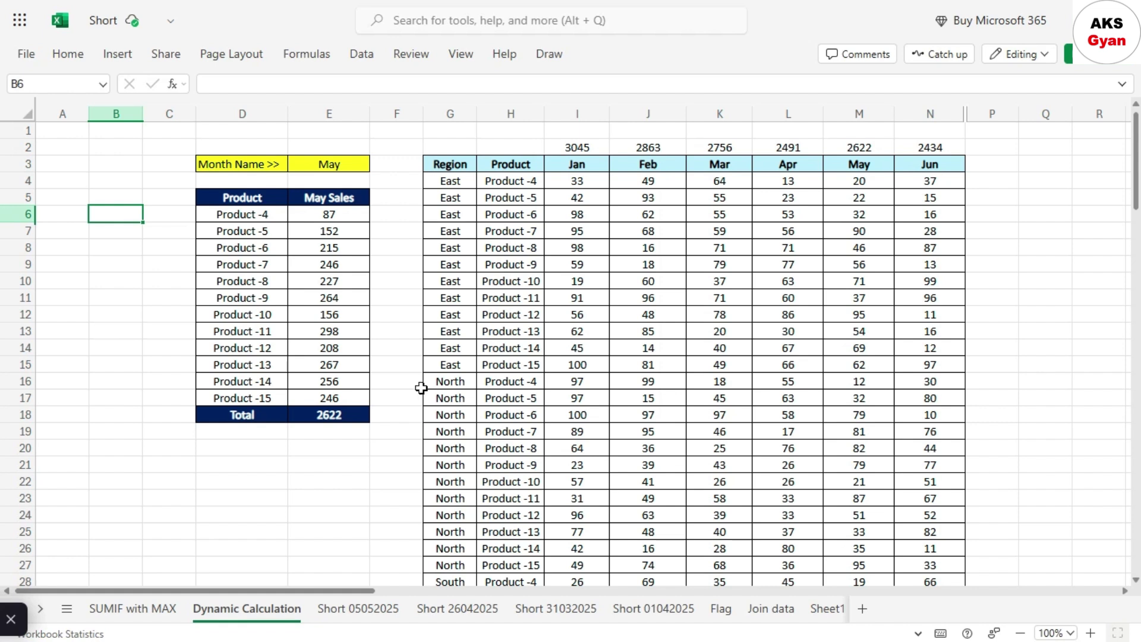
- Examine the regional monthly sales data and the product summary table with its May sales column
mouse_move(446, 169)
left_mouse_down()
mouse_move(861, 433)
mouse_move(840, 432)
left_mouse_up()
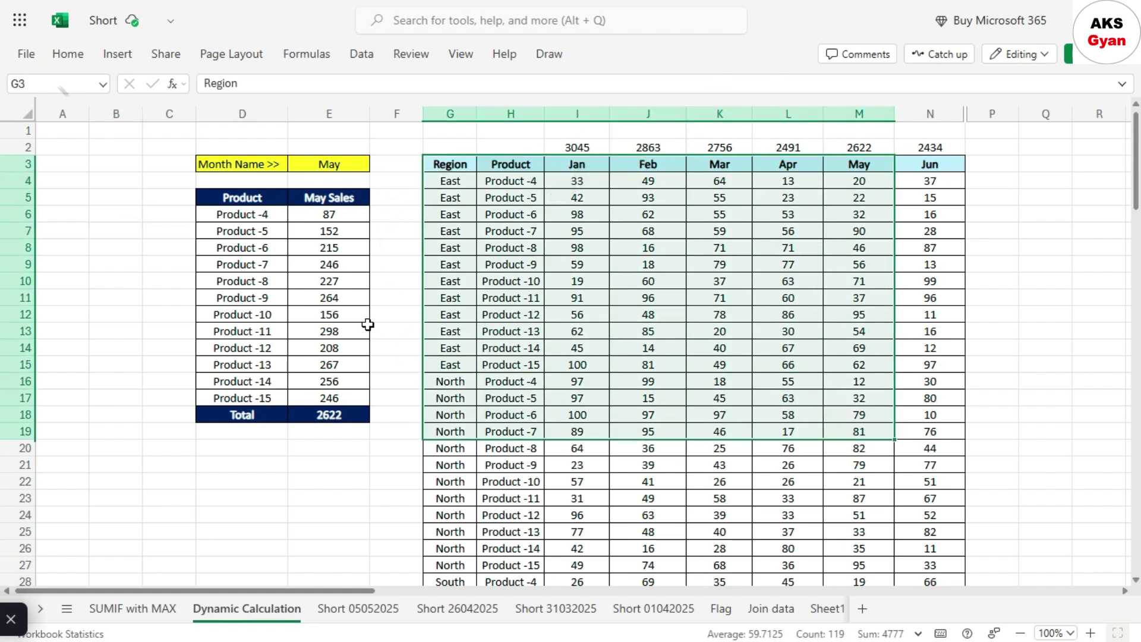
left_click_drag(237, 199, 286, 394)
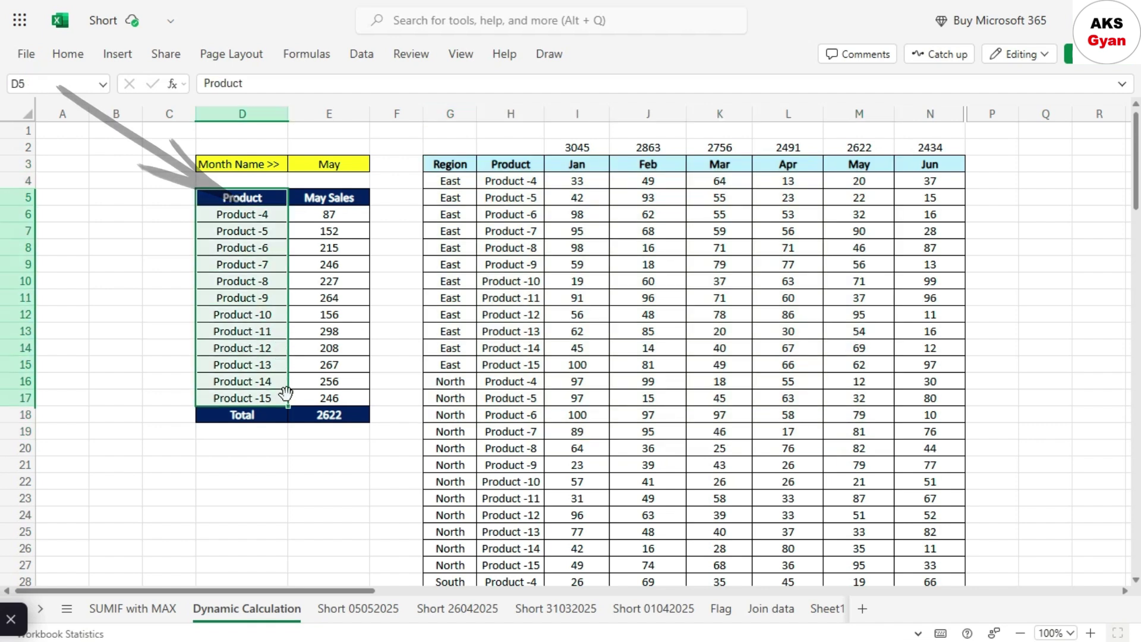
left_click(510, 167)
left_click(510, 220)
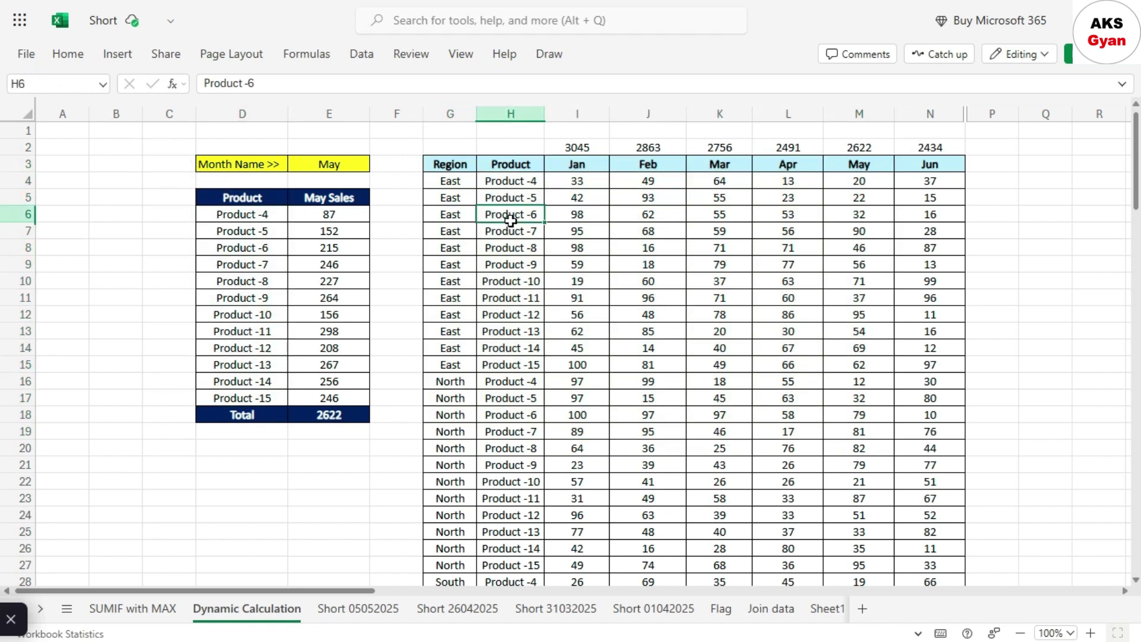
left_click(336, 198)
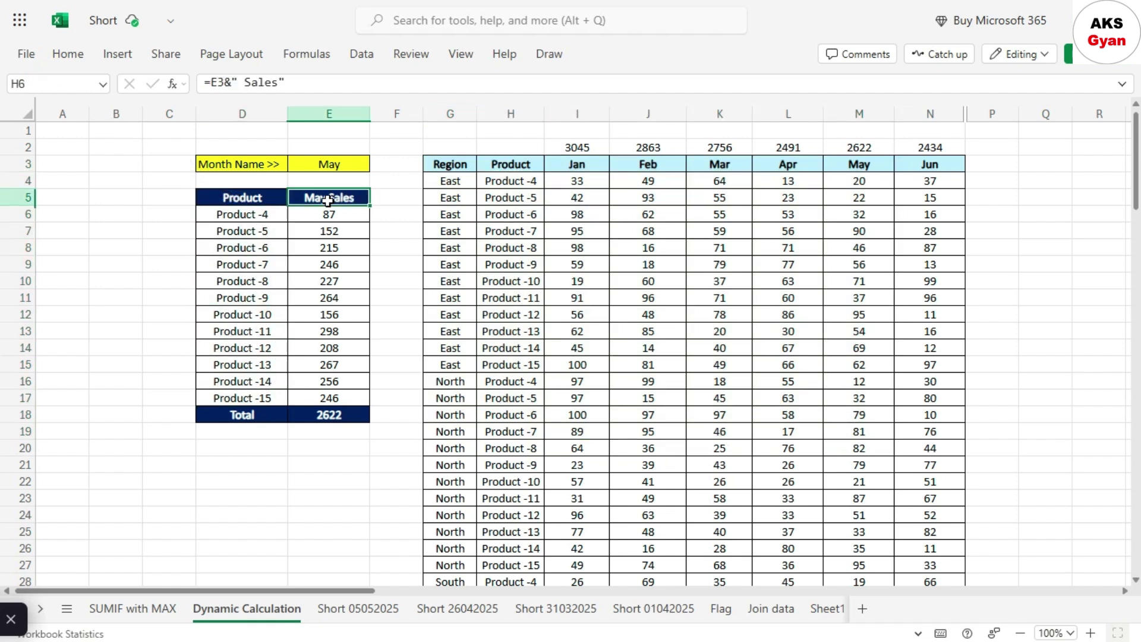
left_click(332, 251)
left_click(389, 177)
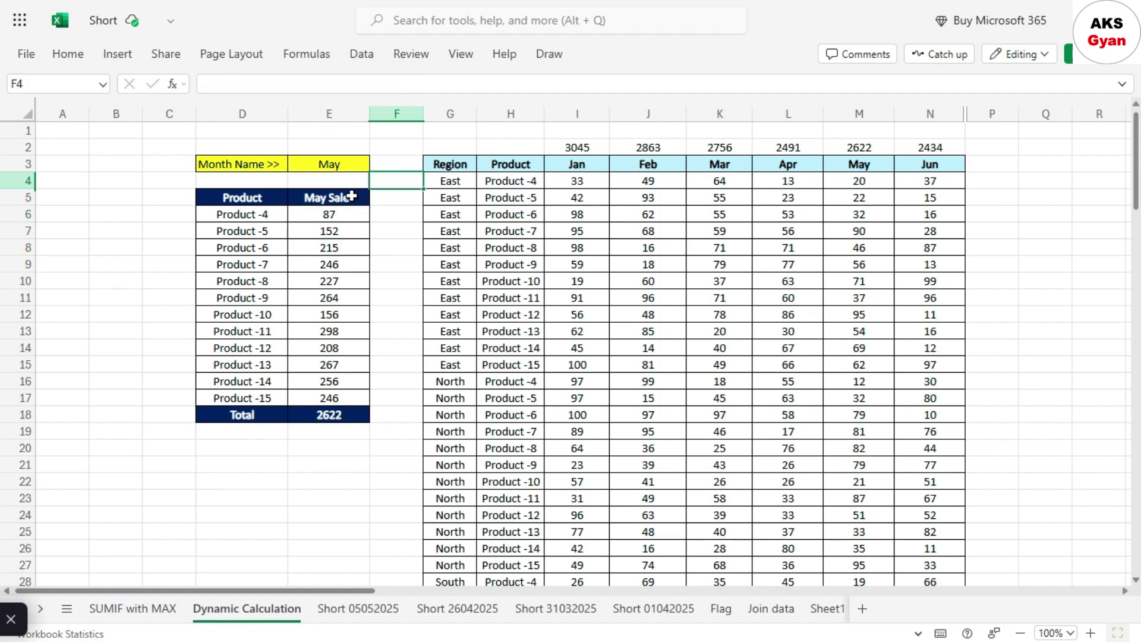
left_click_drag(354, 196, 341, 394)
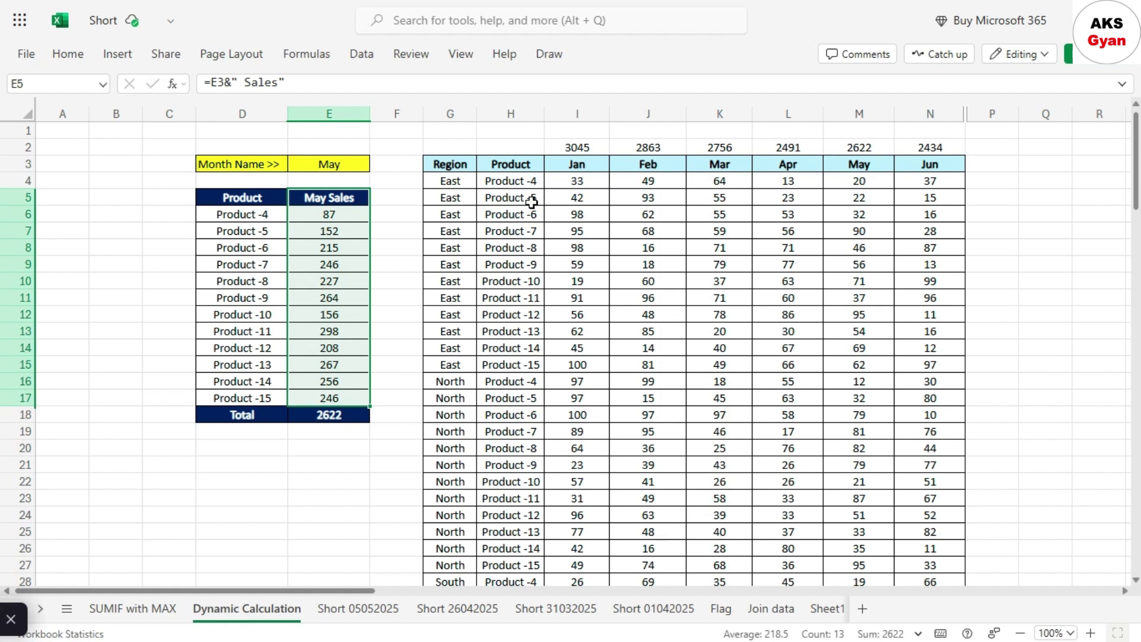
left_click_drag(530, 198, 717, 368)
- Set the month name in E3 to Feb and check the header of the summary's sales column
left_click(333, 162)
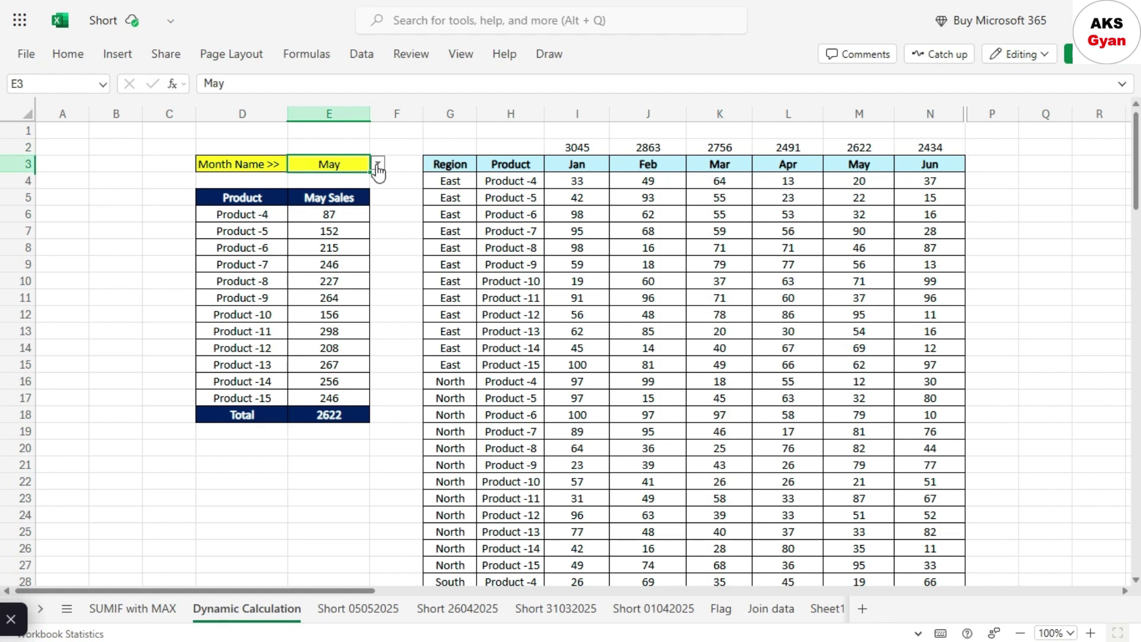
left_click(378, 164)
left_click(309, 205)
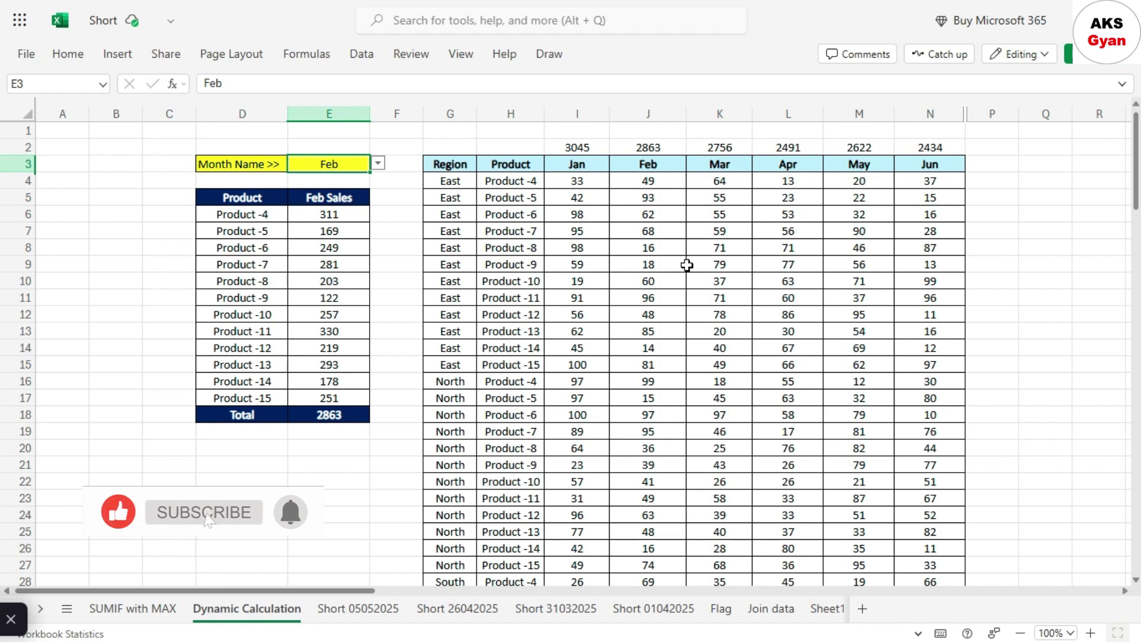
left_click(759, 191)
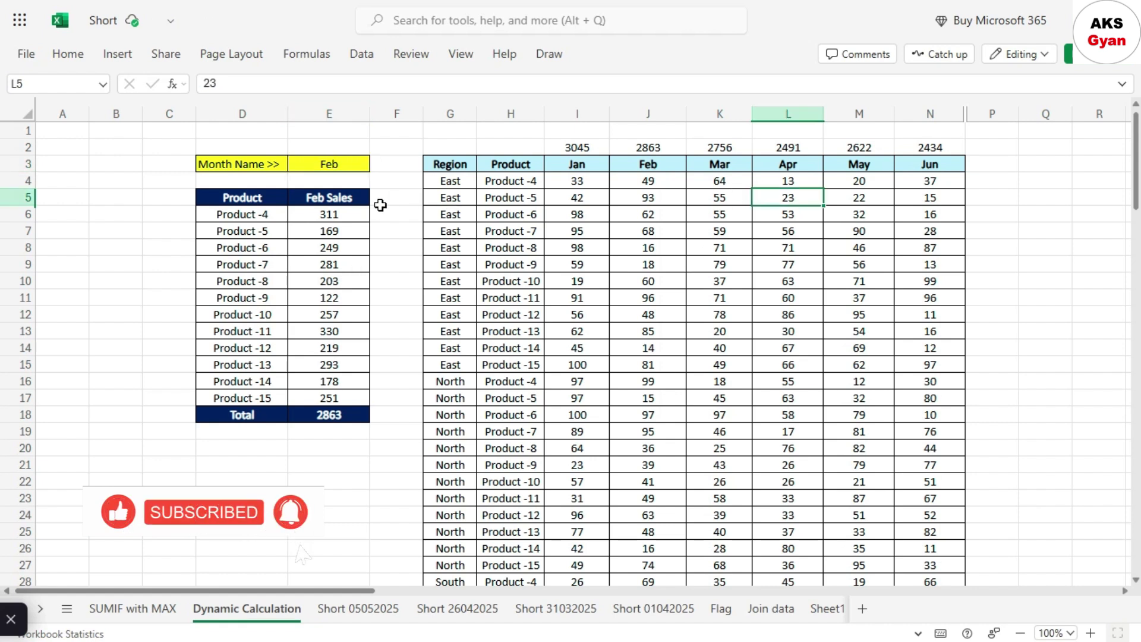
left_click(347, 198)
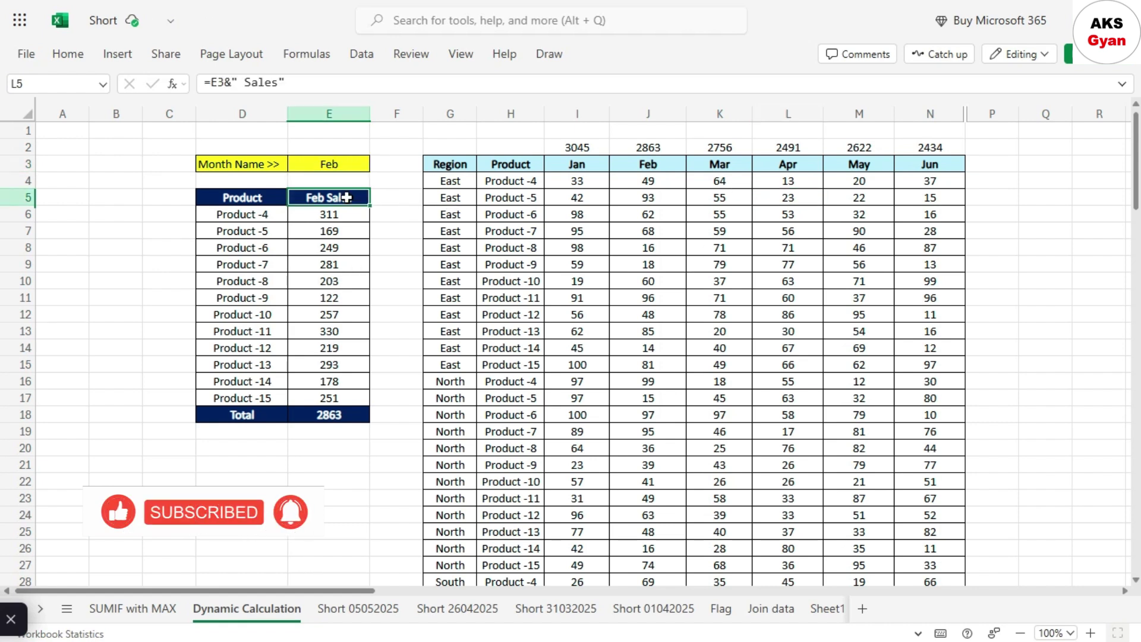
- Switch the month name in E3 to Apr and back to Feb to test the dynamic summary
left_click(357, 164)
left_click(377, 165)
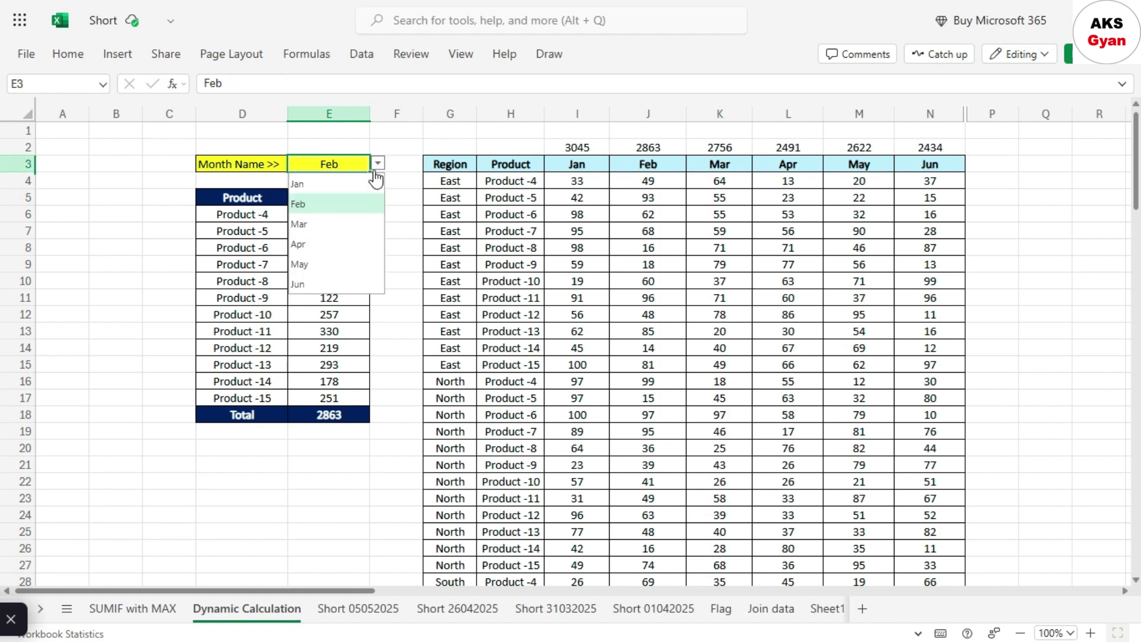
left_click(313, 245)
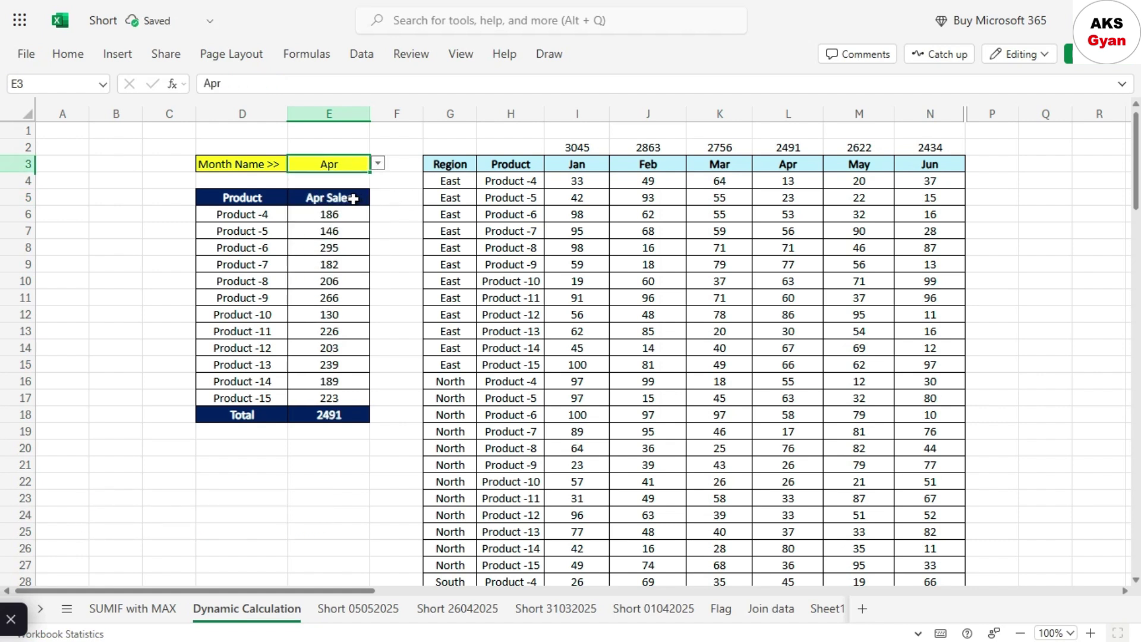
left_click(378, 163)
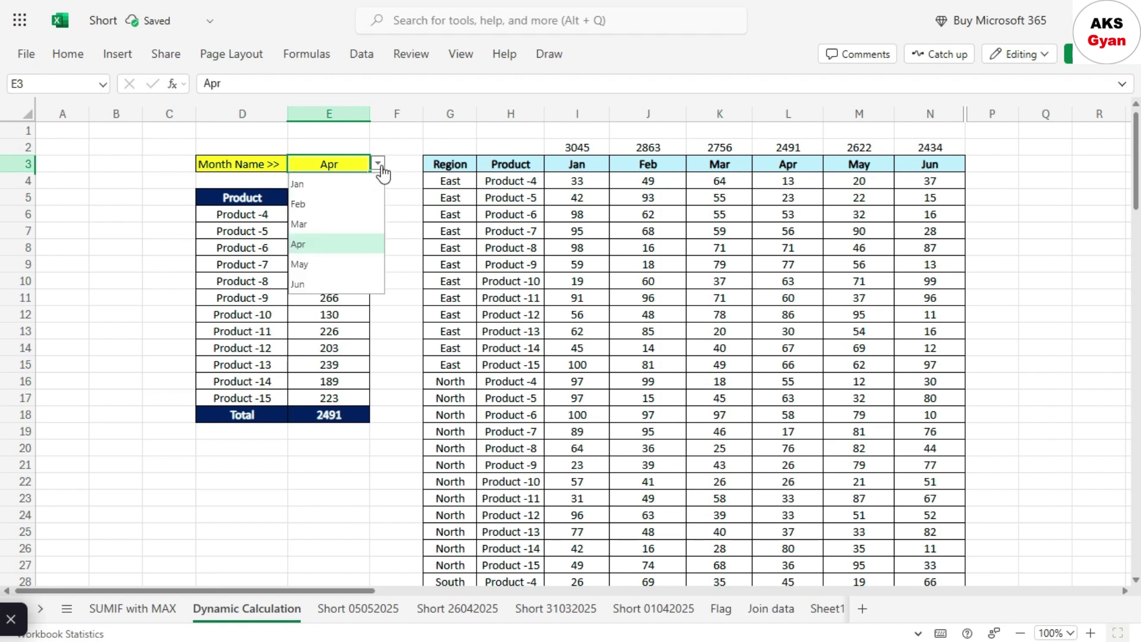
left_click(318, 205)
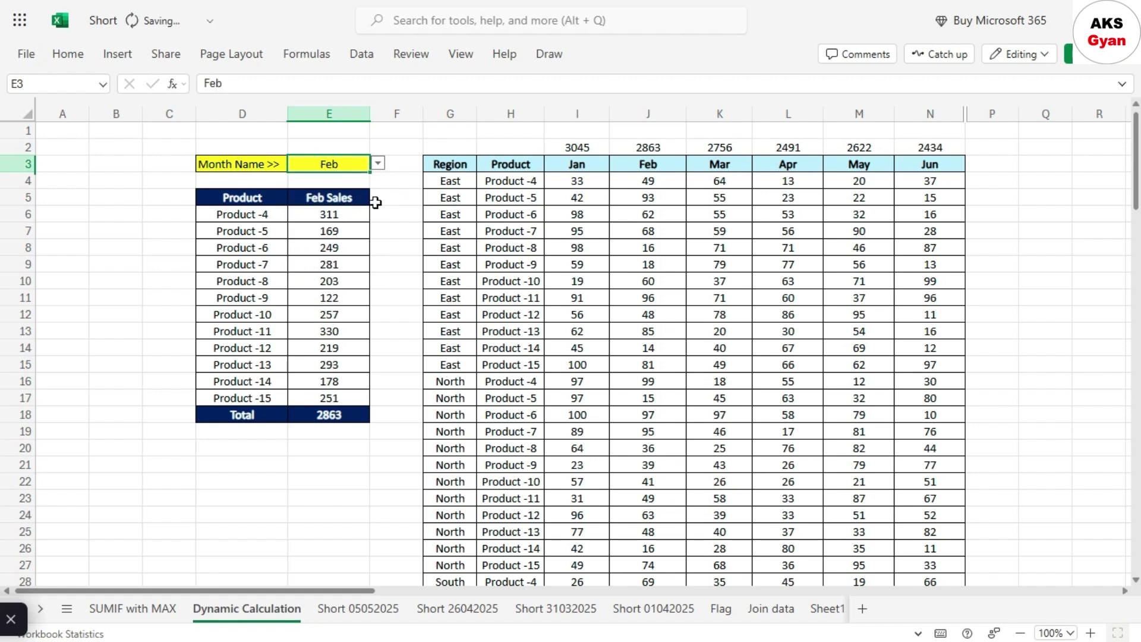
left_click(393, 226)
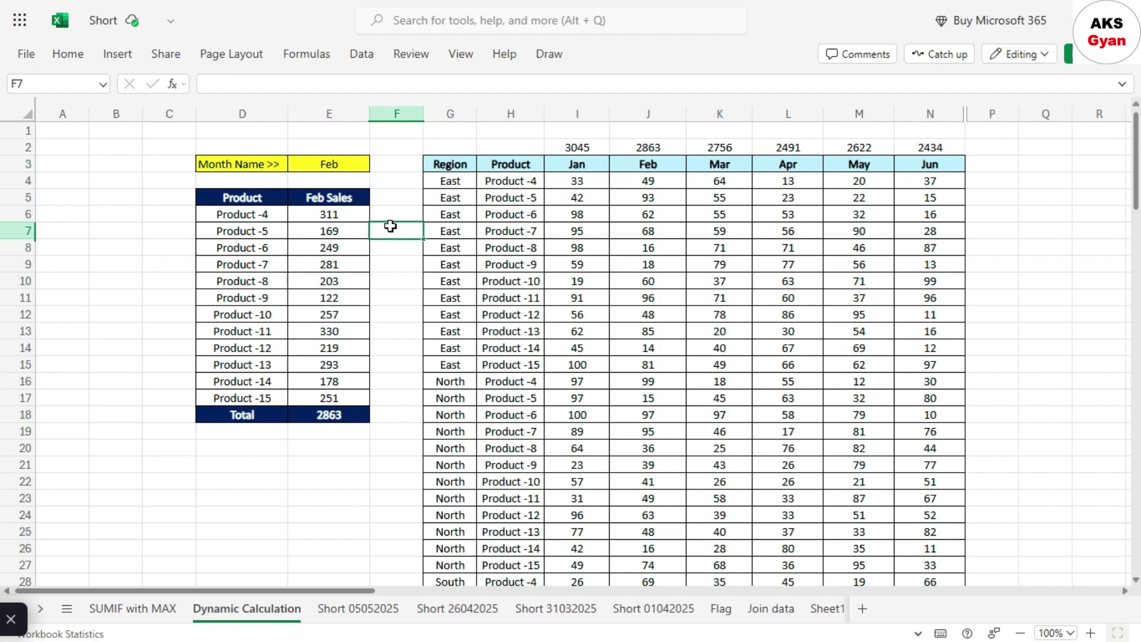
- Examine the Jan to Jun sales columns I through N and the product column of the source data
left_click(338, 216)
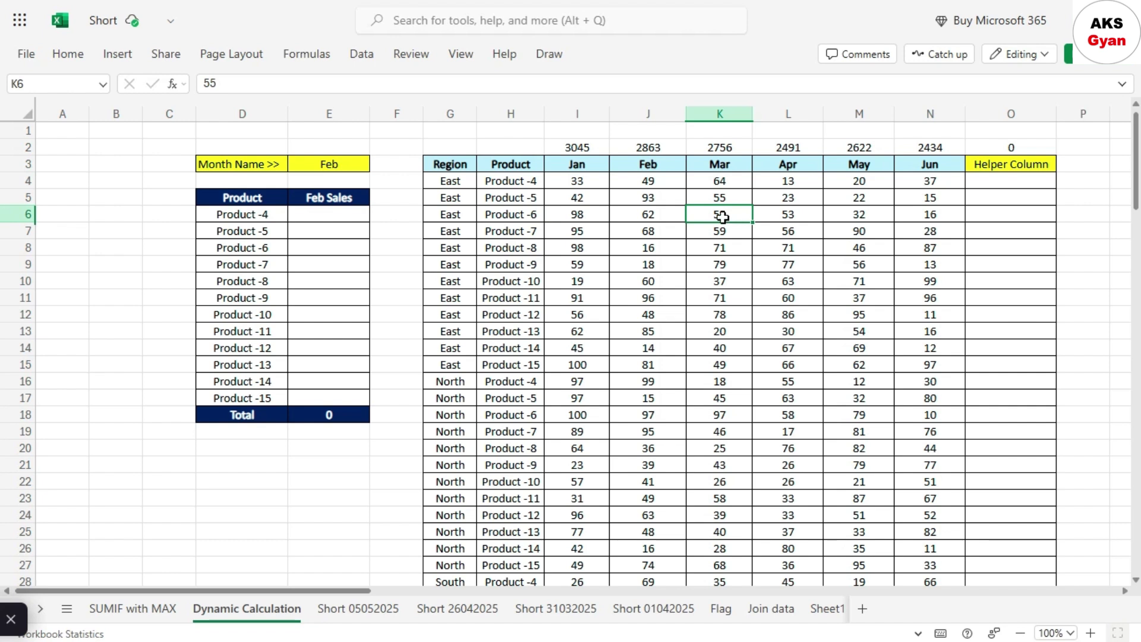
left_click(586, 163)
key("ctrl+space")
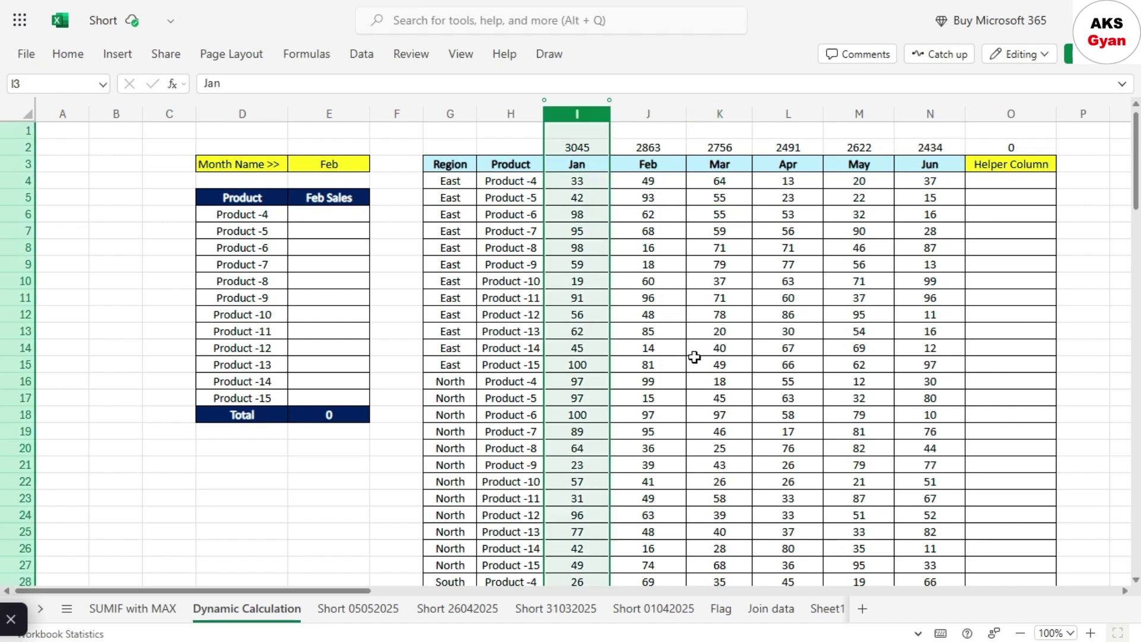
key("shift+Right")
key("shift+Right")
key("shift+Right")
key("shift+Right")
key("shift+Right")
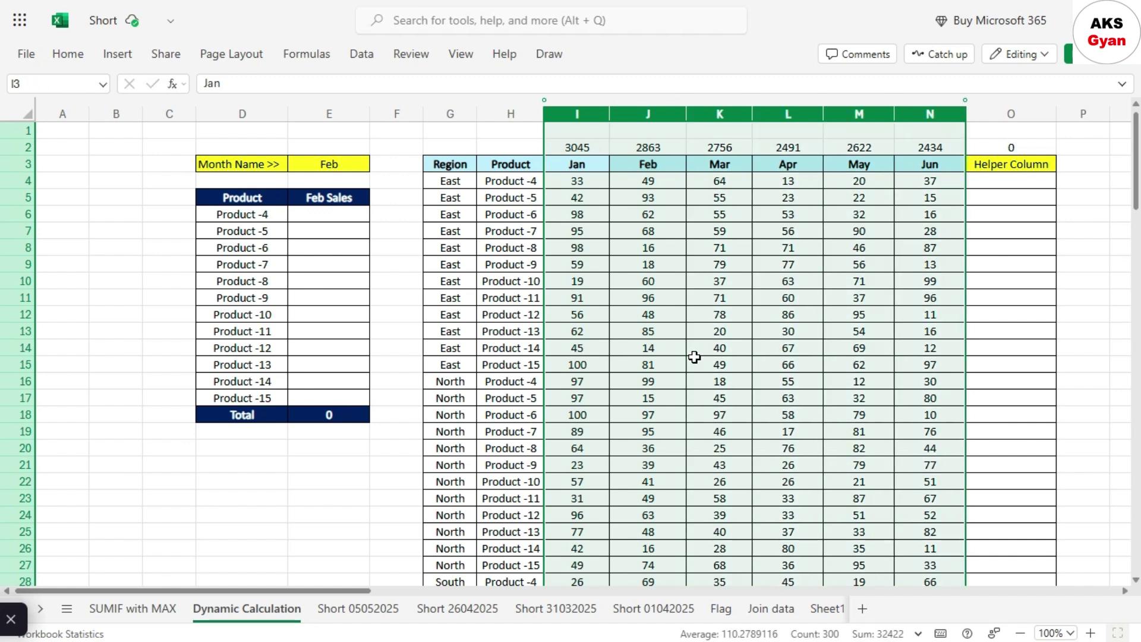
left_click(599, 215)
left_click(508, 216)
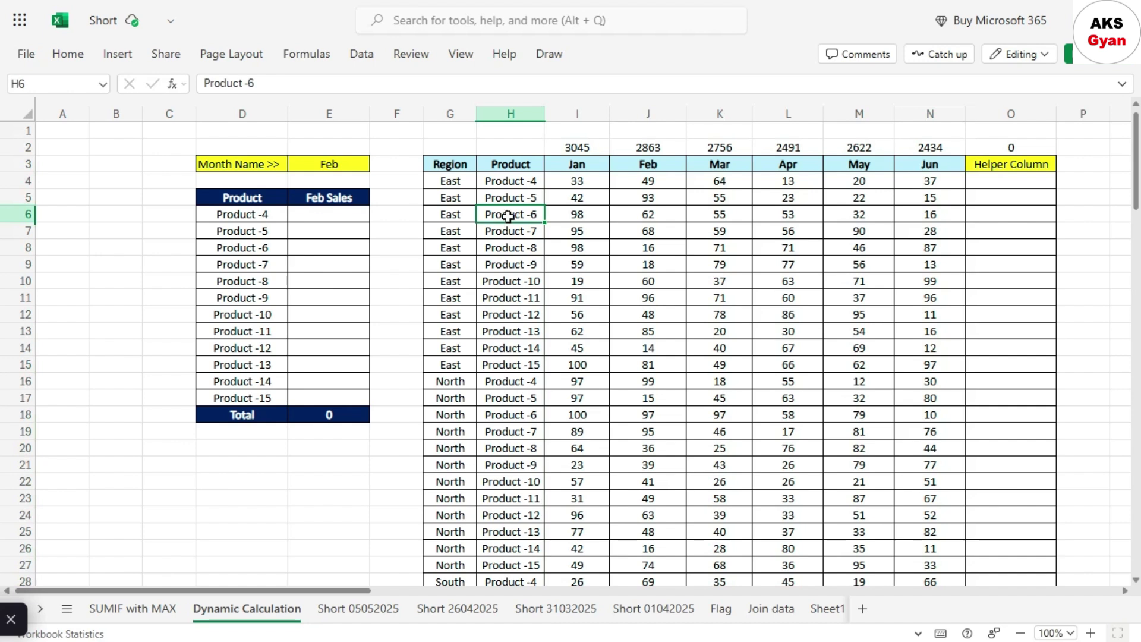
left_click(578, 185)
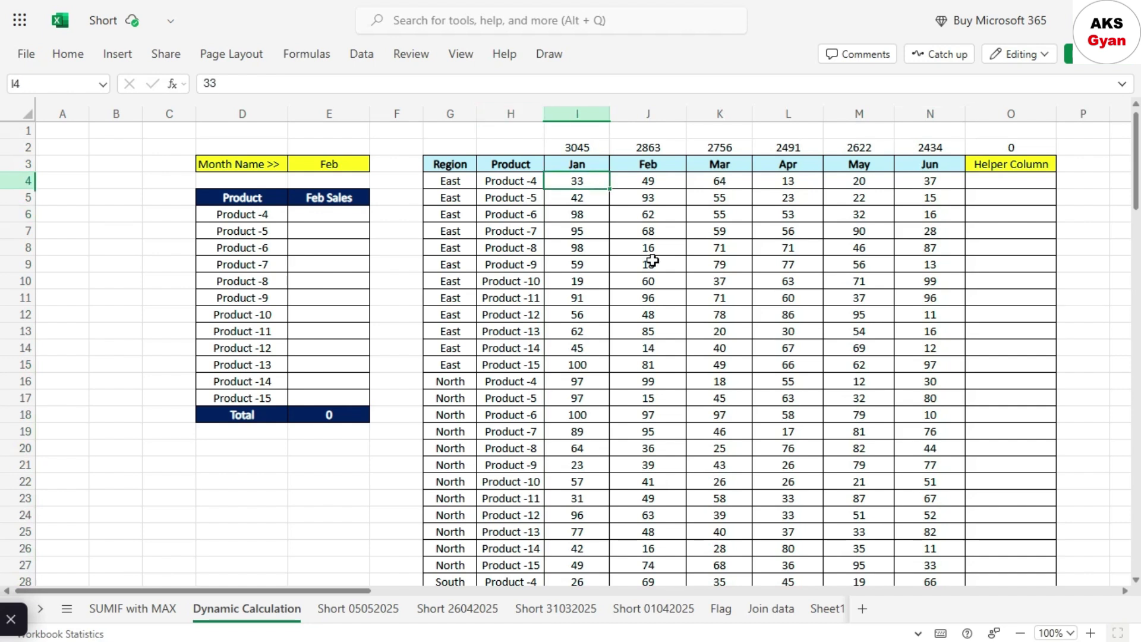
- Examine the monthly totals in row 2, the Helper Column in O, and the product summary header
left_click(873, 153)
key("Right")
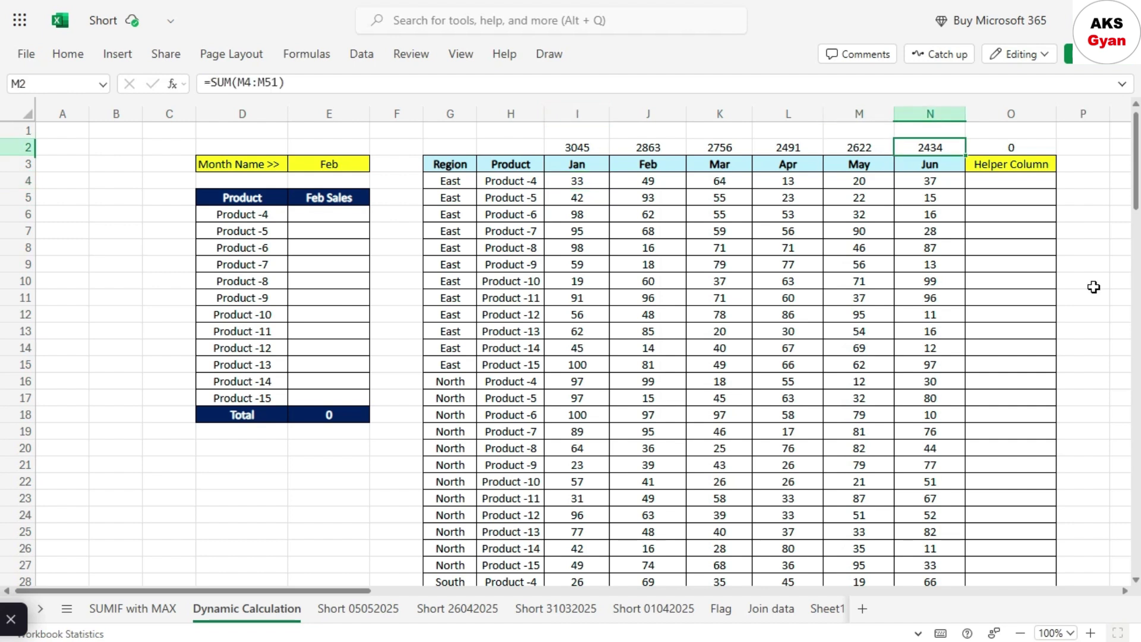
key("Down")
key("Right")
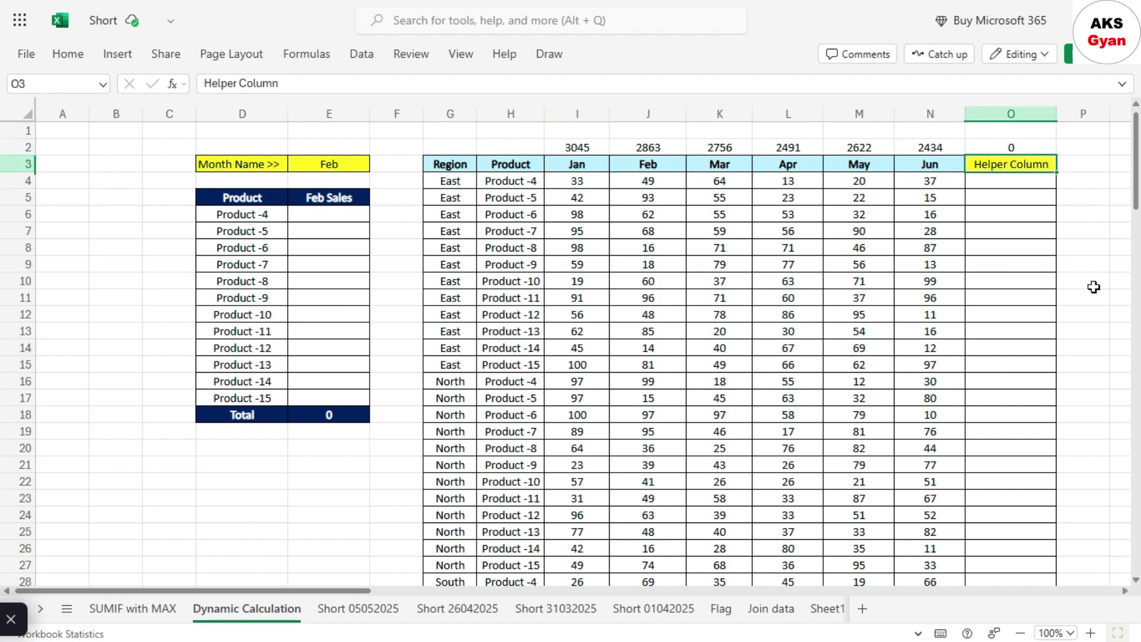
key("Down")
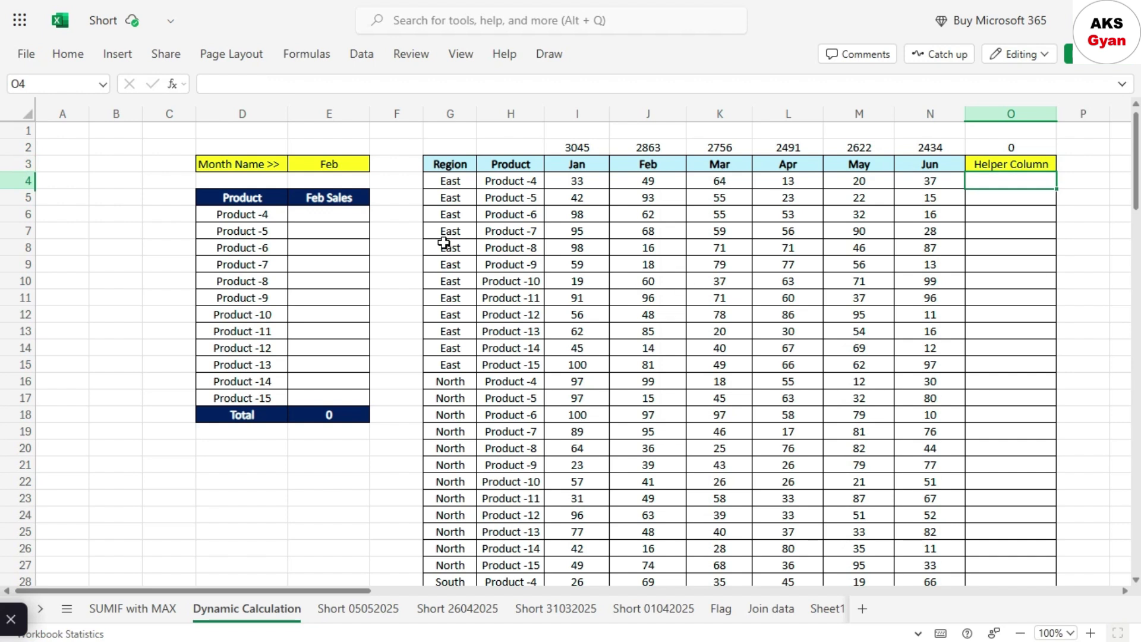
left_click(285, 203)
left_click(415, 216)
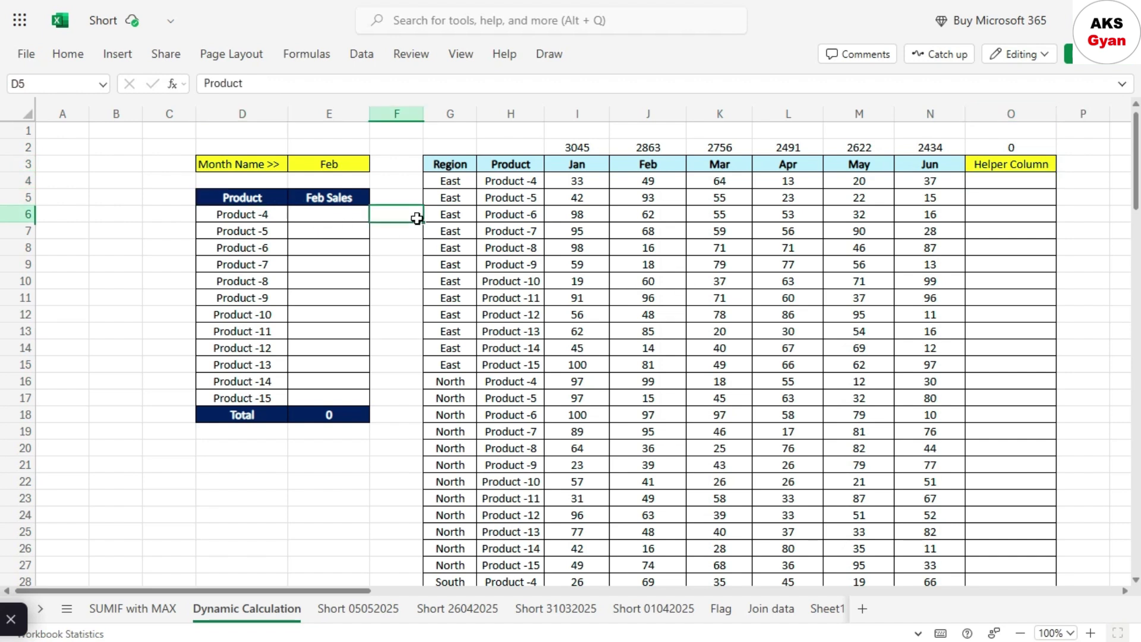
- Review the list validation rule of month cell E3 and its source month headers in I3:N3
left_click(368, 169)
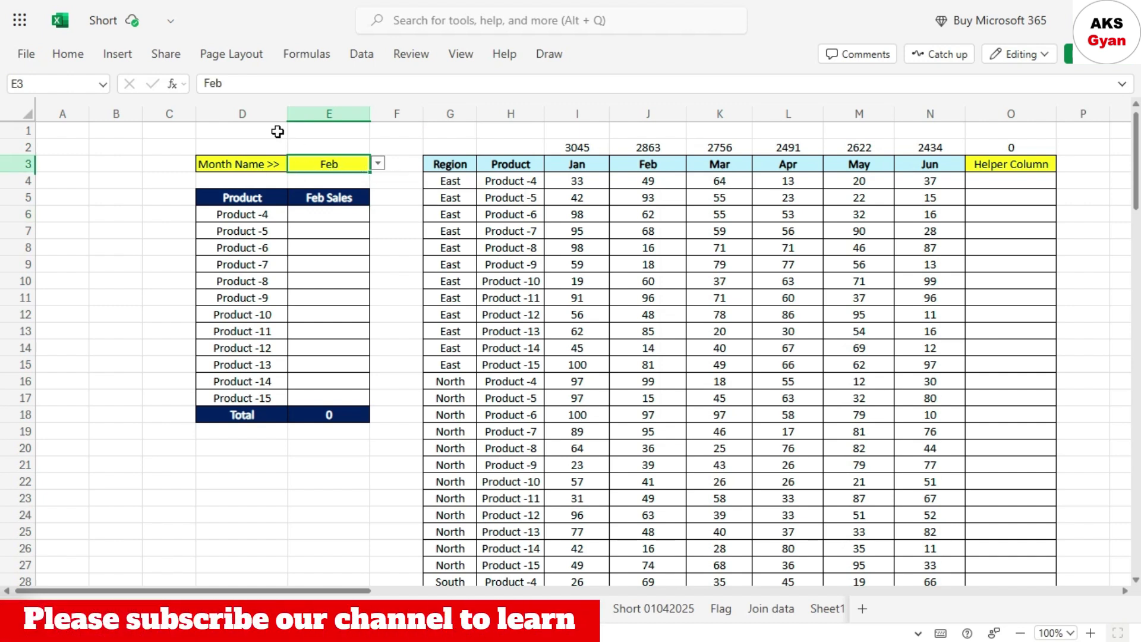
left_click(351, 61)
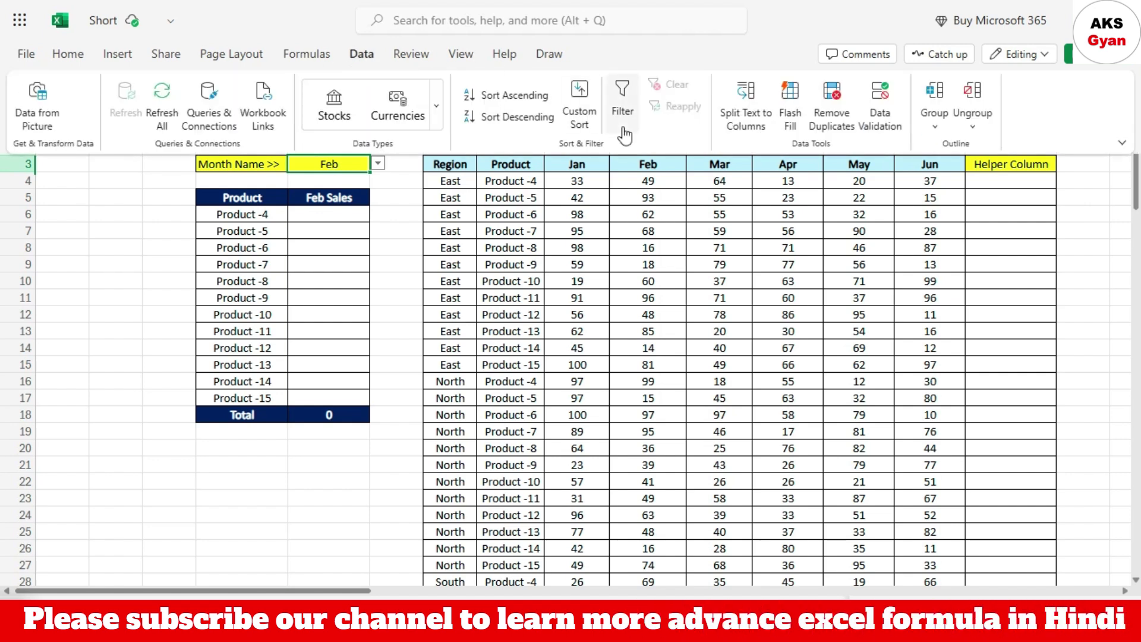
left_click(878, 116)
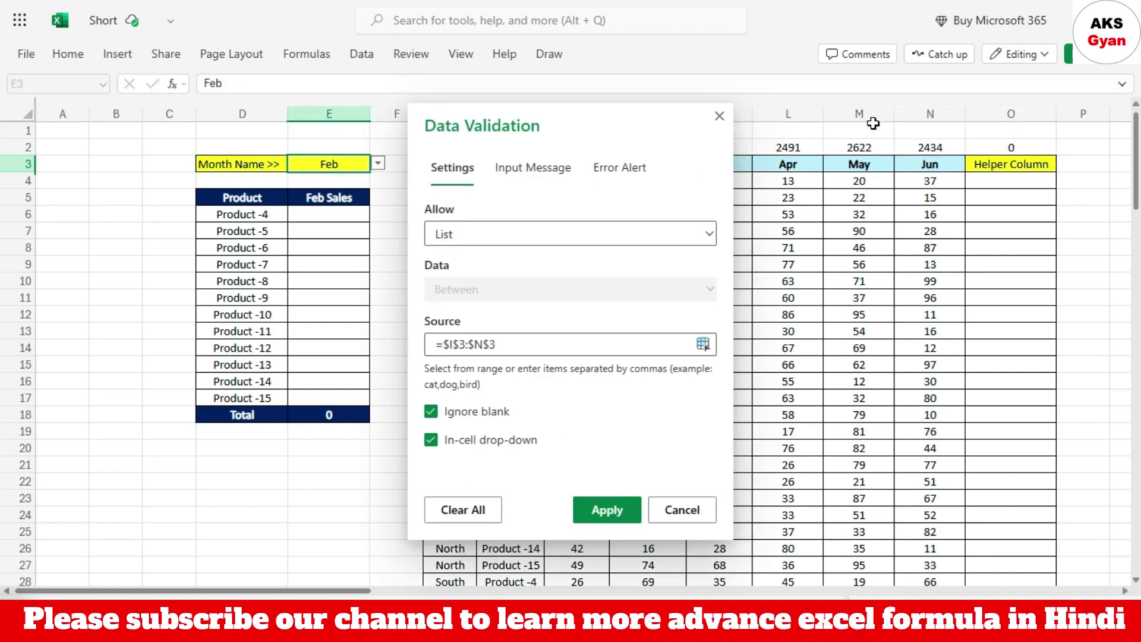
left_click(711, 235)
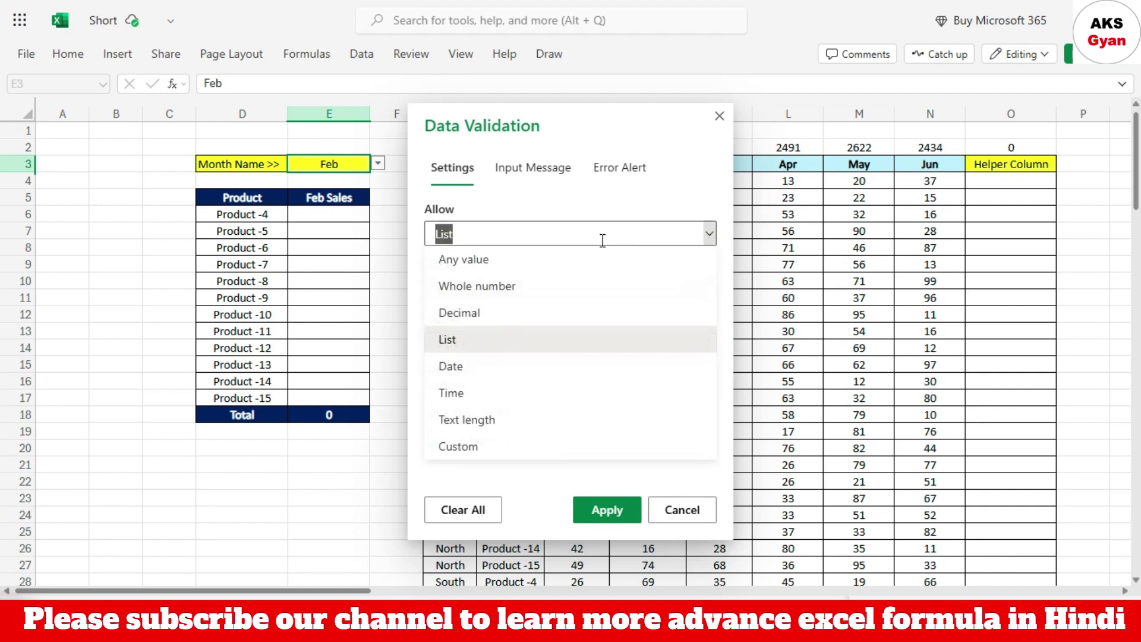
left_click(462, 348)
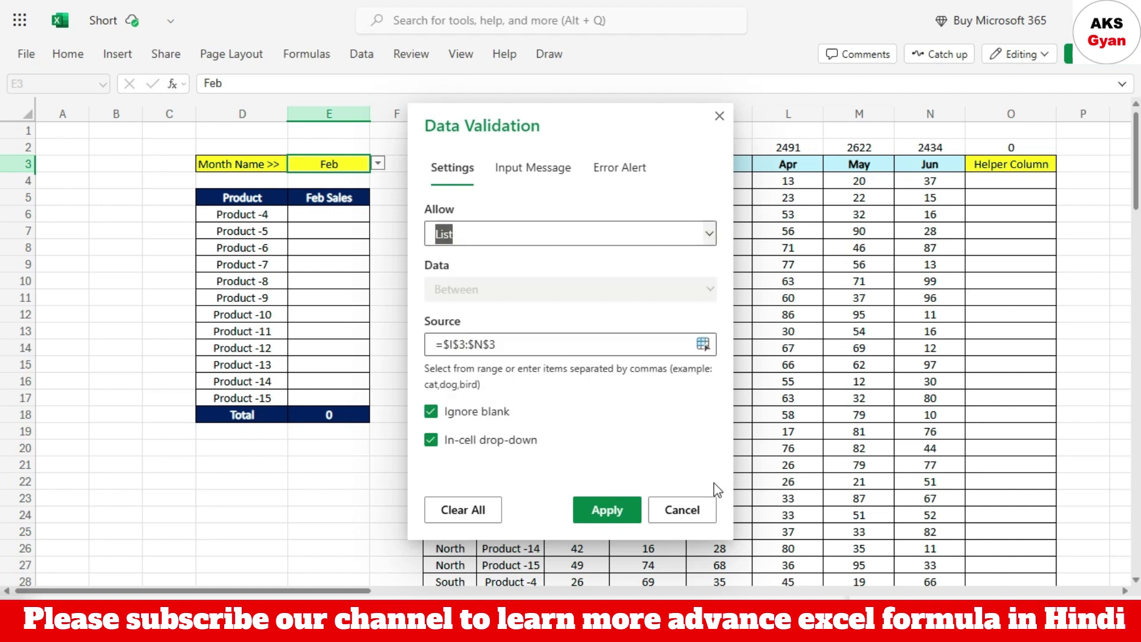
left_click(682, 509)
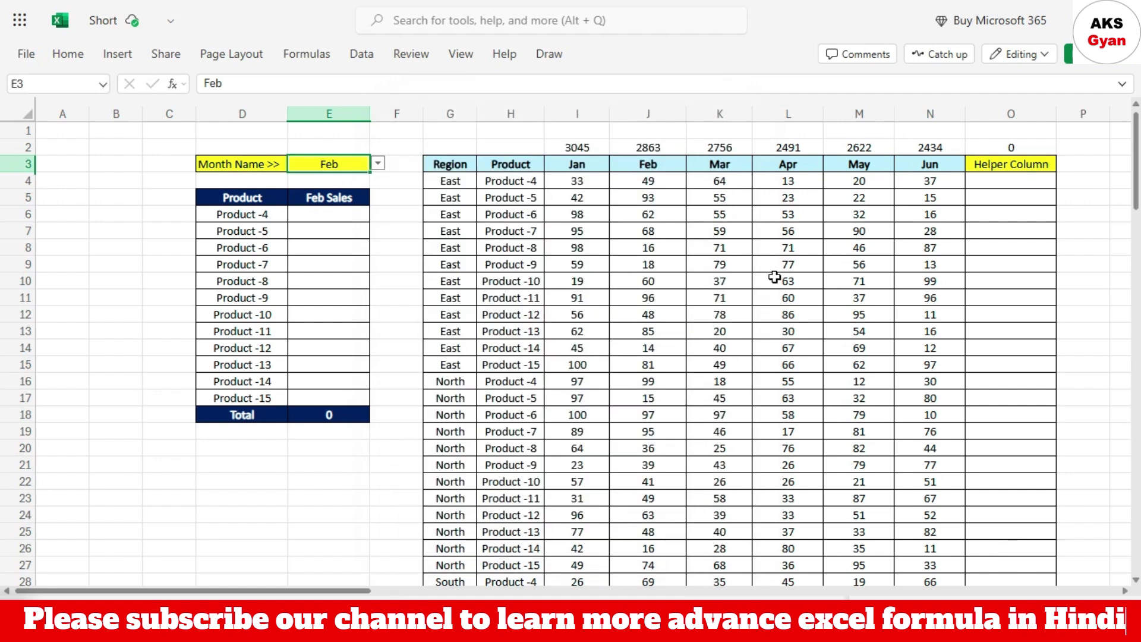
left_click(586, 164)
left_click_drag(585, 164, 921, 175)
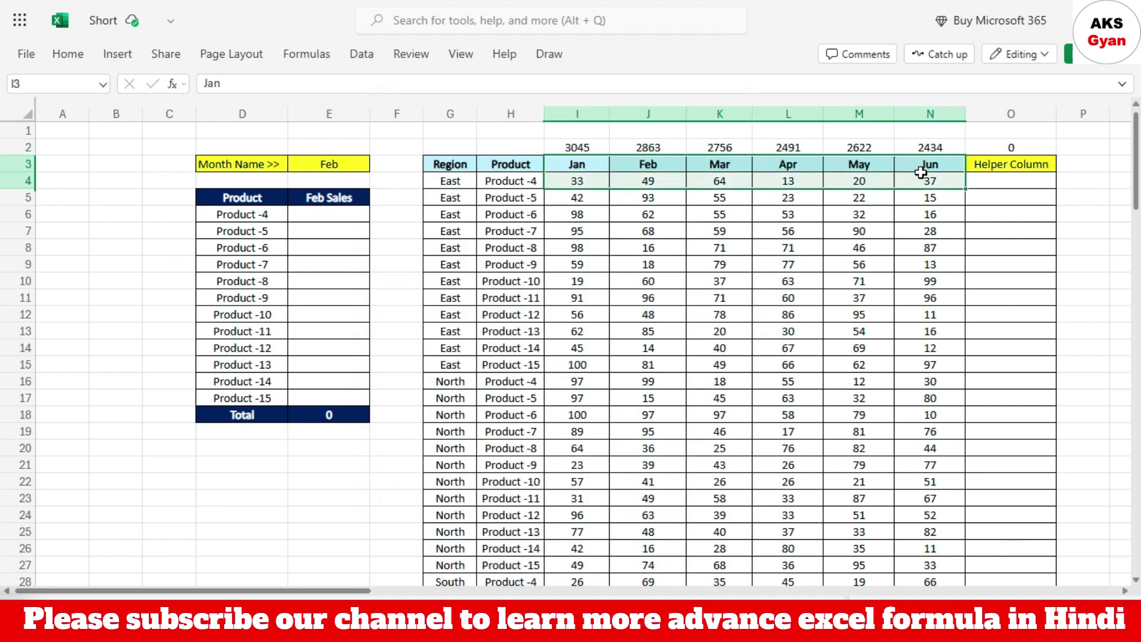
left_click(652, 302)
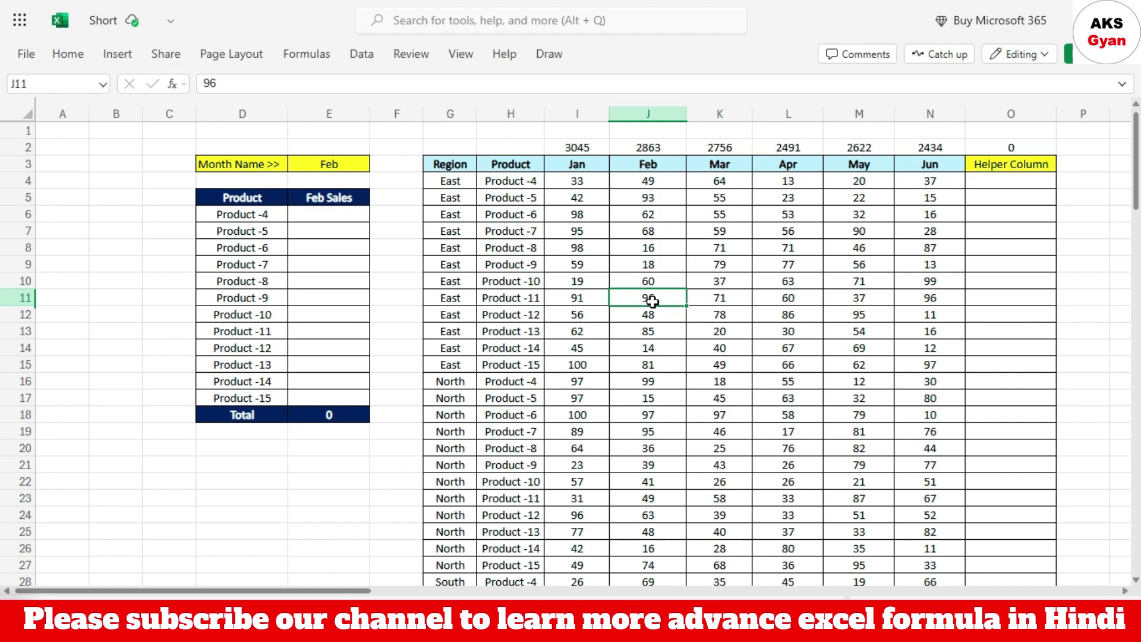
left_click(328, 166)
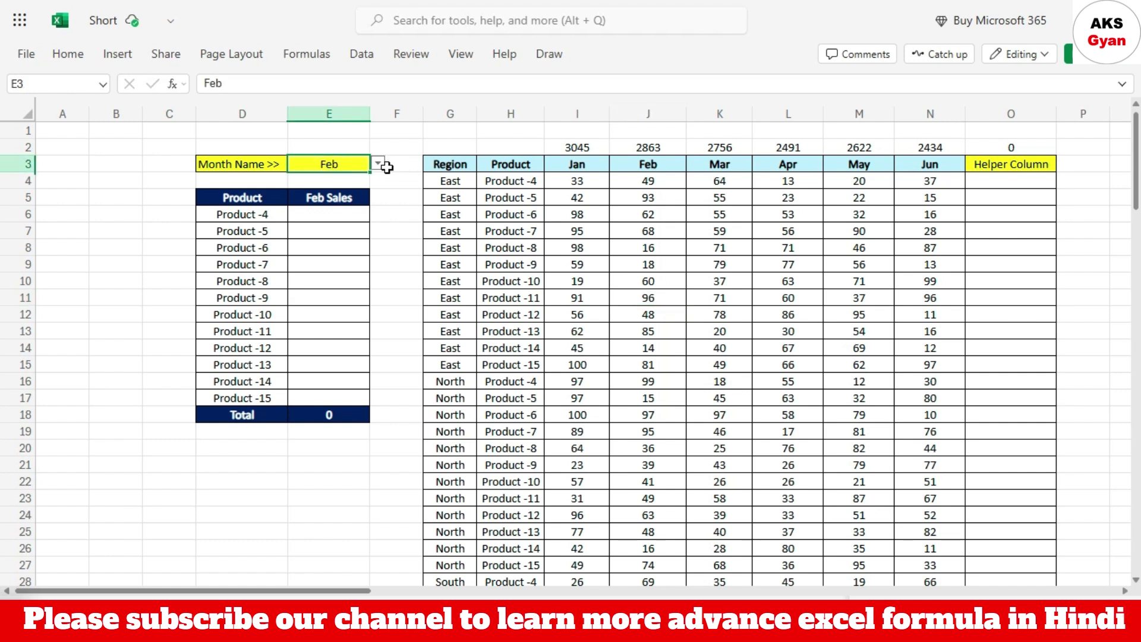
- Clear the summary header in E5 and re-enter it as =E3&" Sales" so it follows the selected month
left_click(339, 198)
key("Down")
key("Up")
key("Down")
key("Up")
key("Delete")
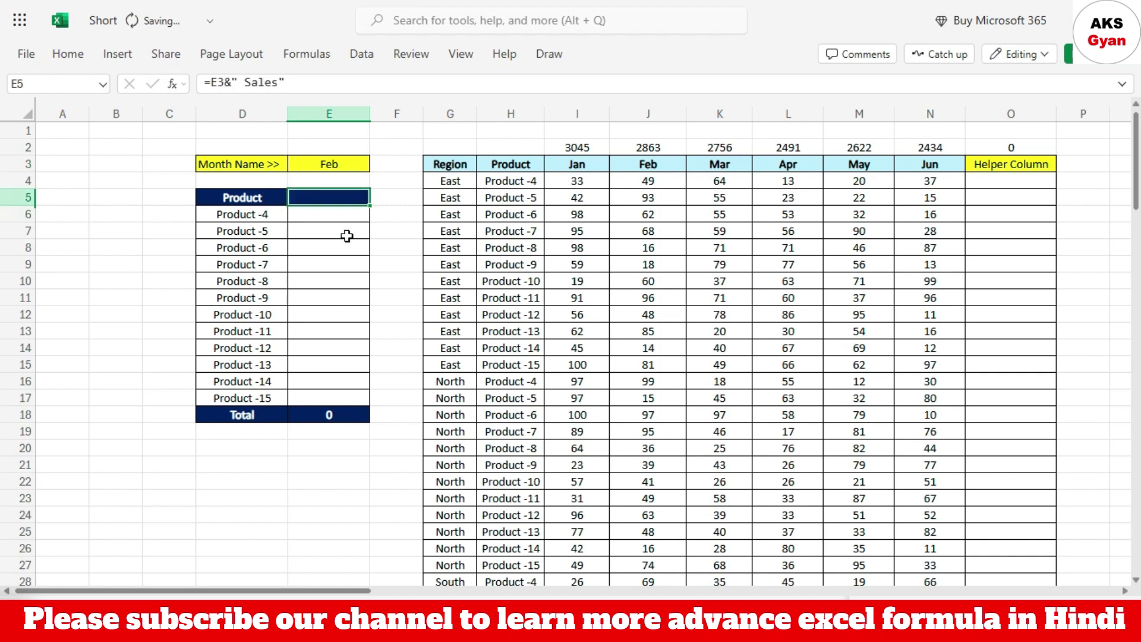
type("=")
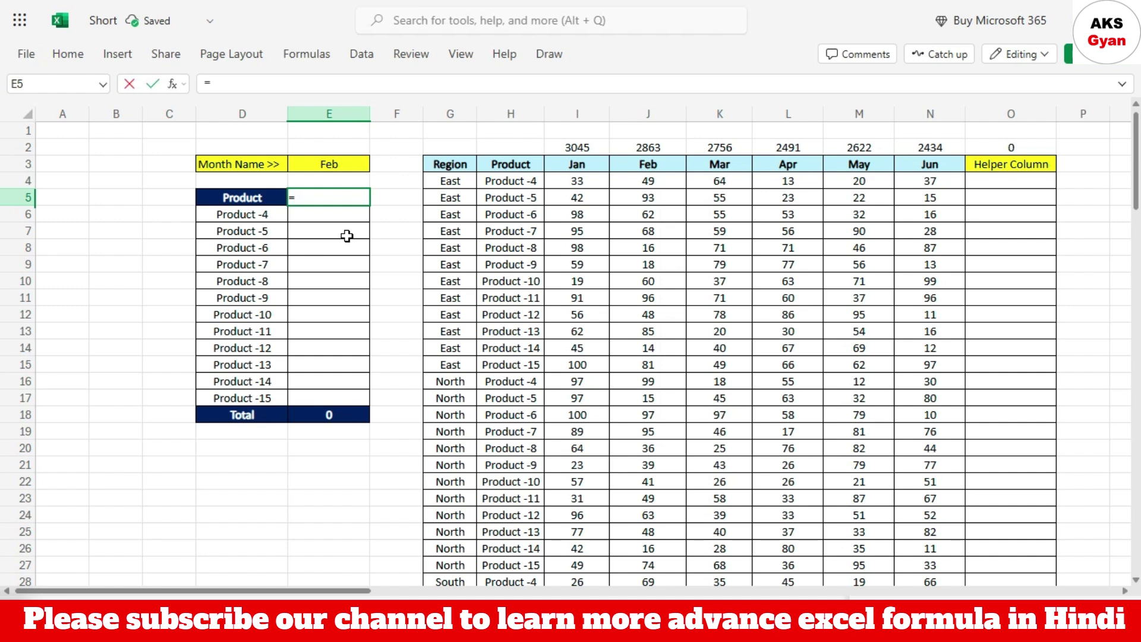
left_click(333, 164)
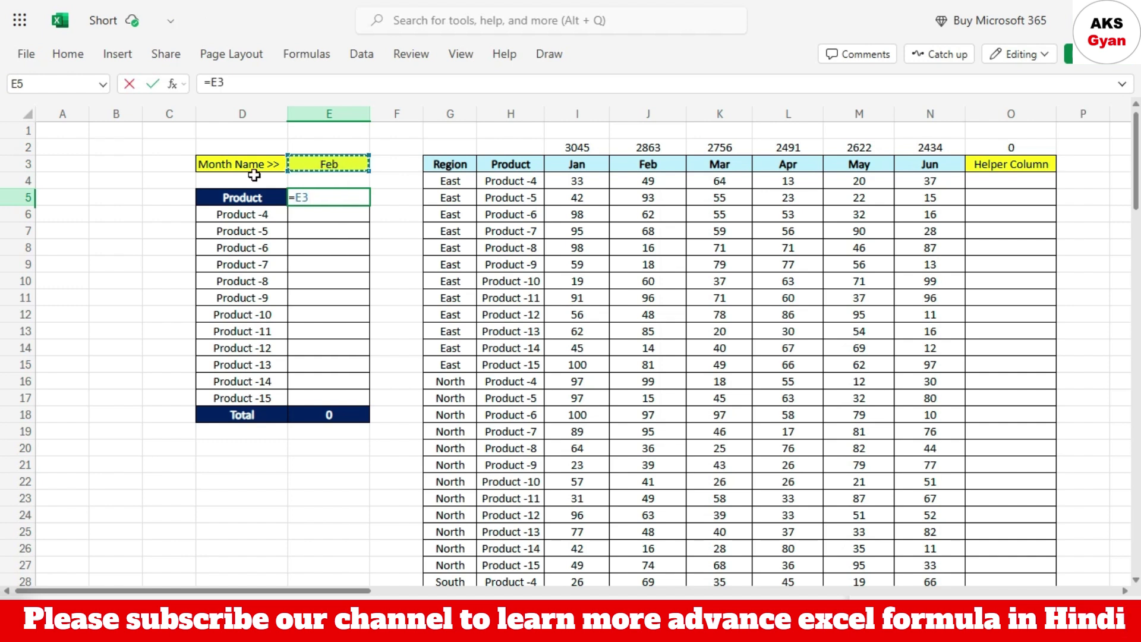
type("&\" Sales")
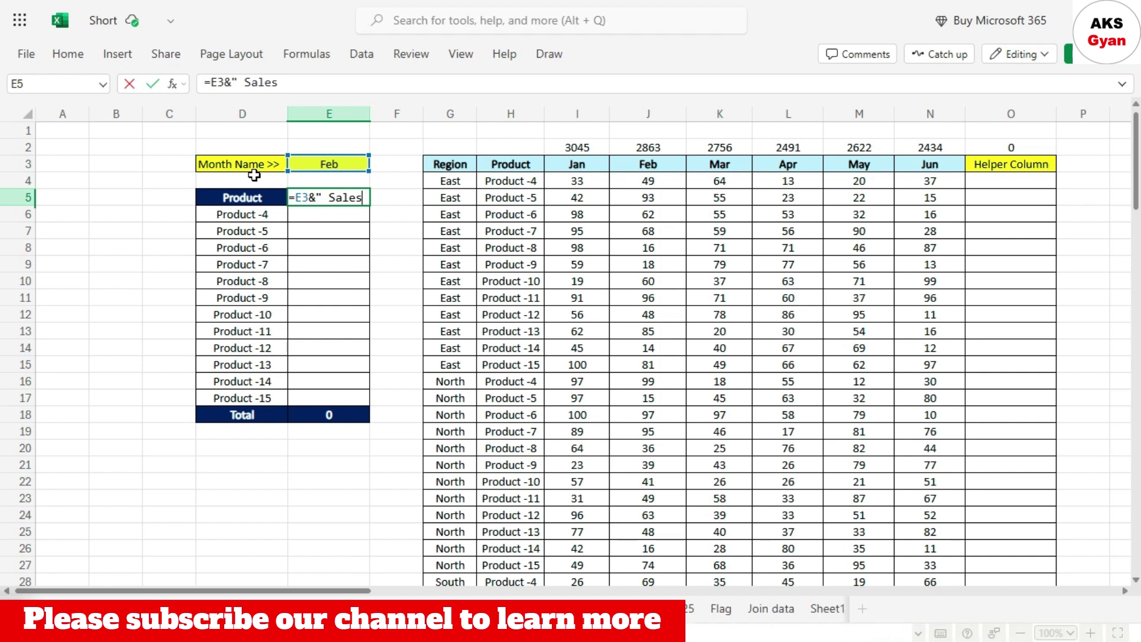
type("\"")
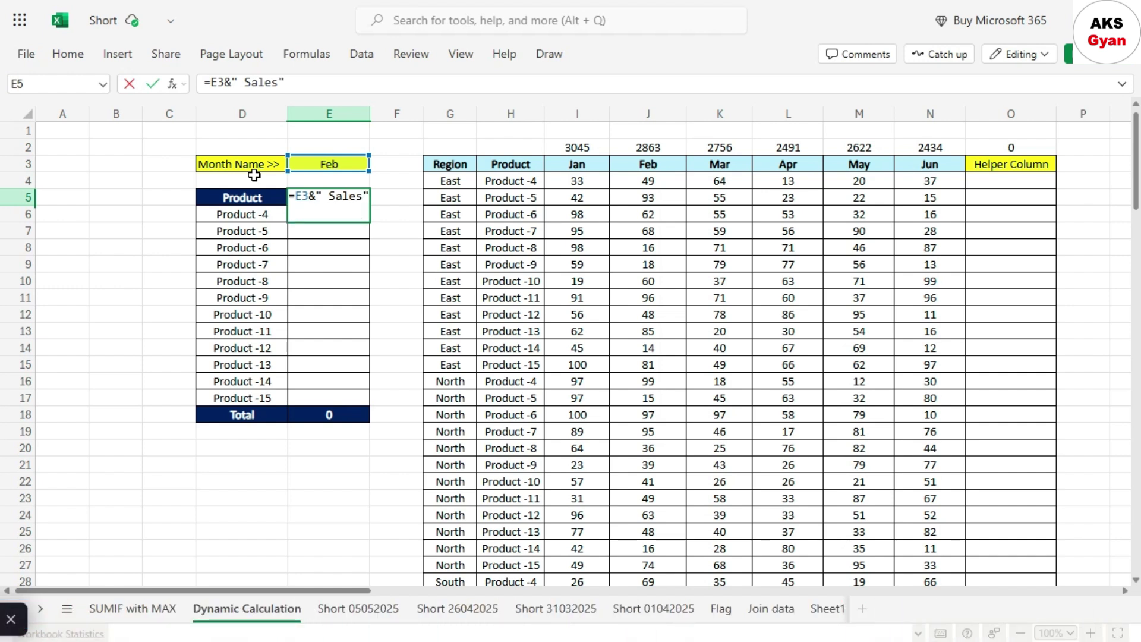
key("ctrl+Return")
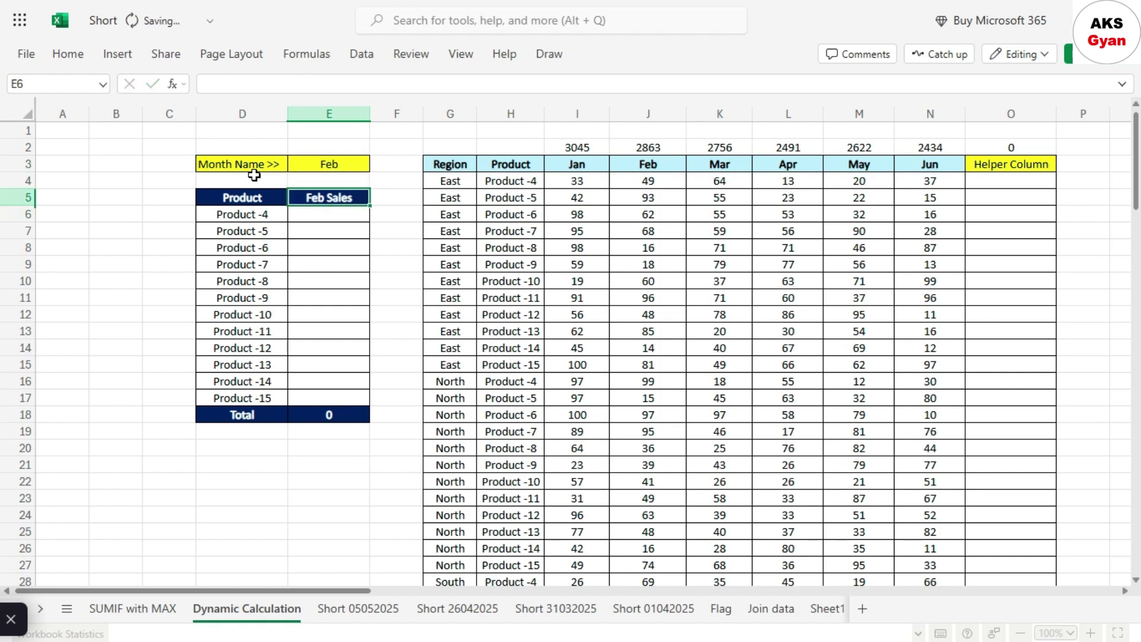
- Set the month name in E3 to Apr and check the dynamic header in E5
left_click(310, 162)
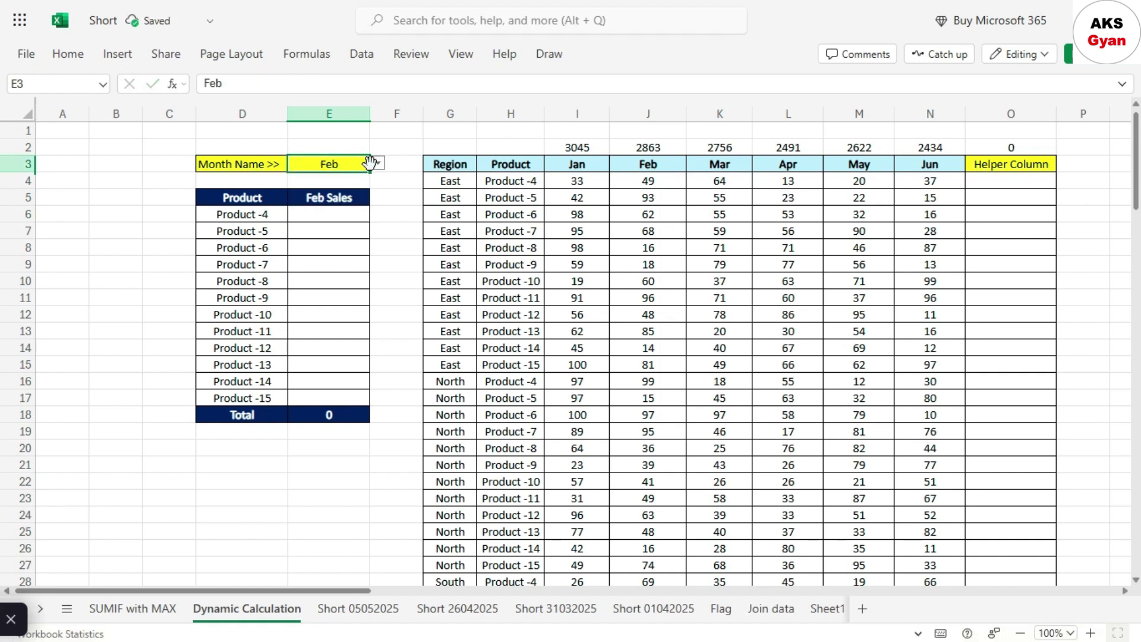
left_click(378, 163)
left_click(310, 240)
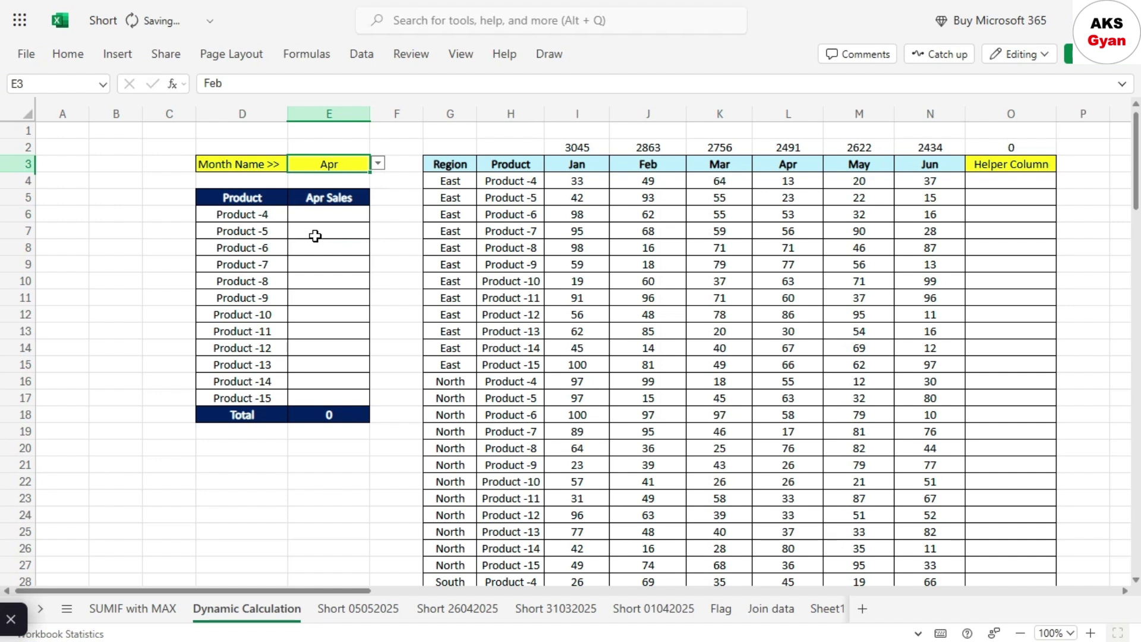
left_click(348, 203)
left_click(408, 168)
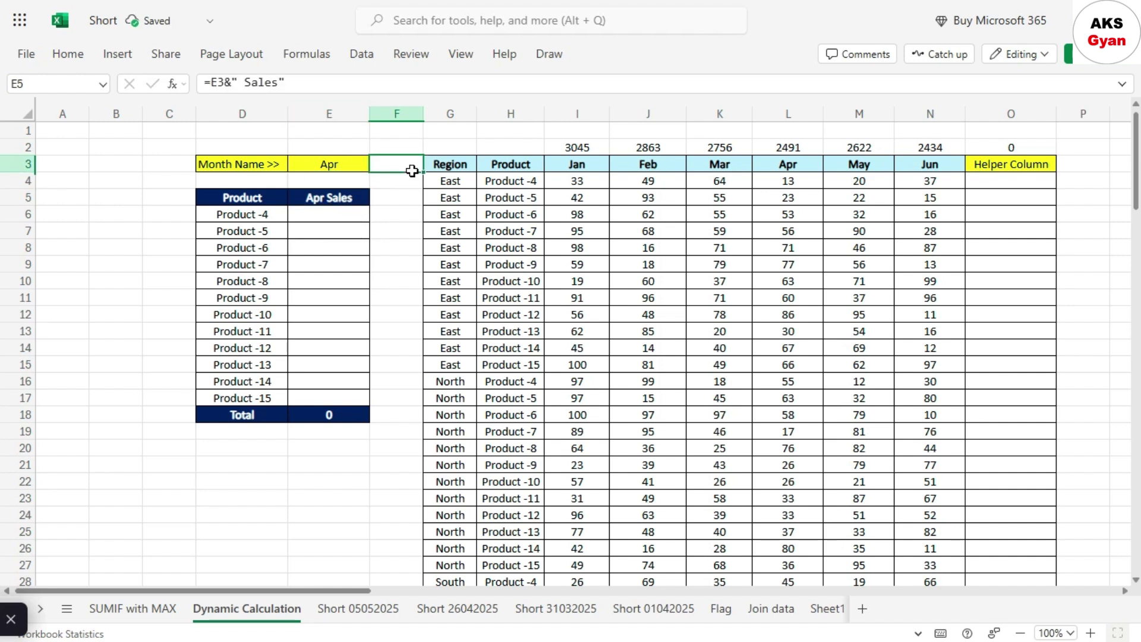
- Start a SUMIFS formula in helper cell O4 with the row's monthly sales I4:N4 as the sum range
left_click(469, 183)
key("ctrl+Right")
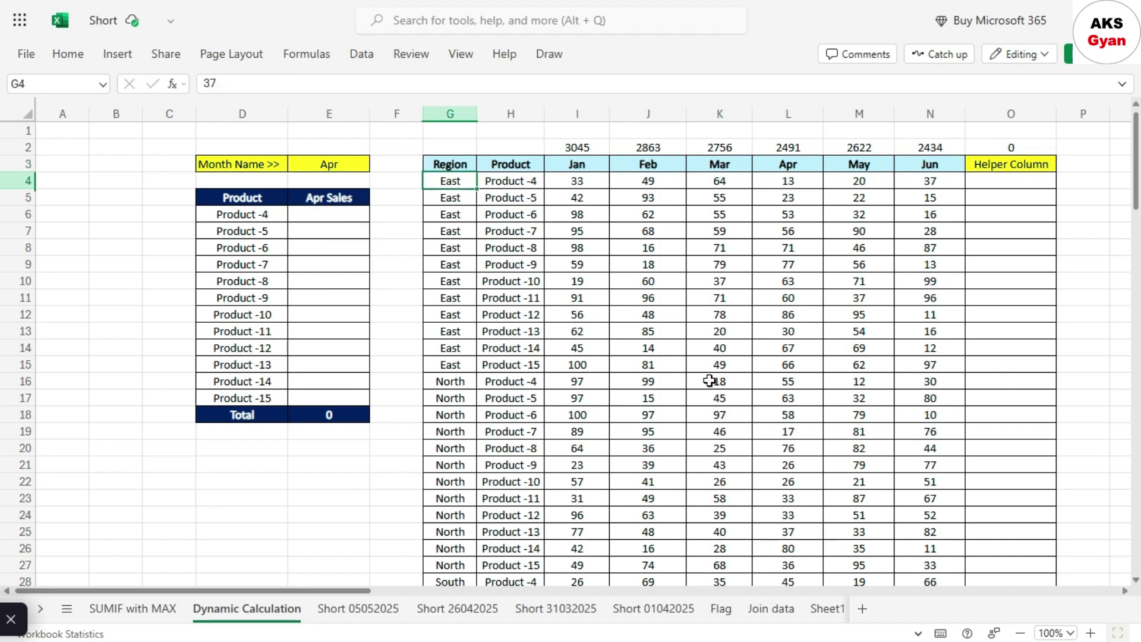
key("Right")
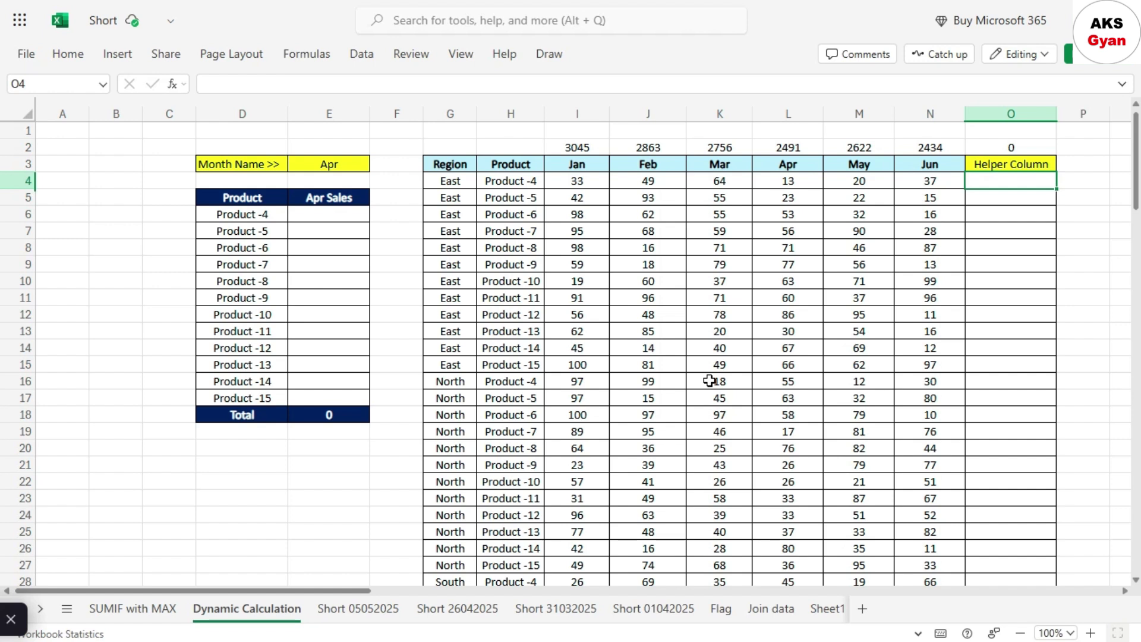
type("=sum")
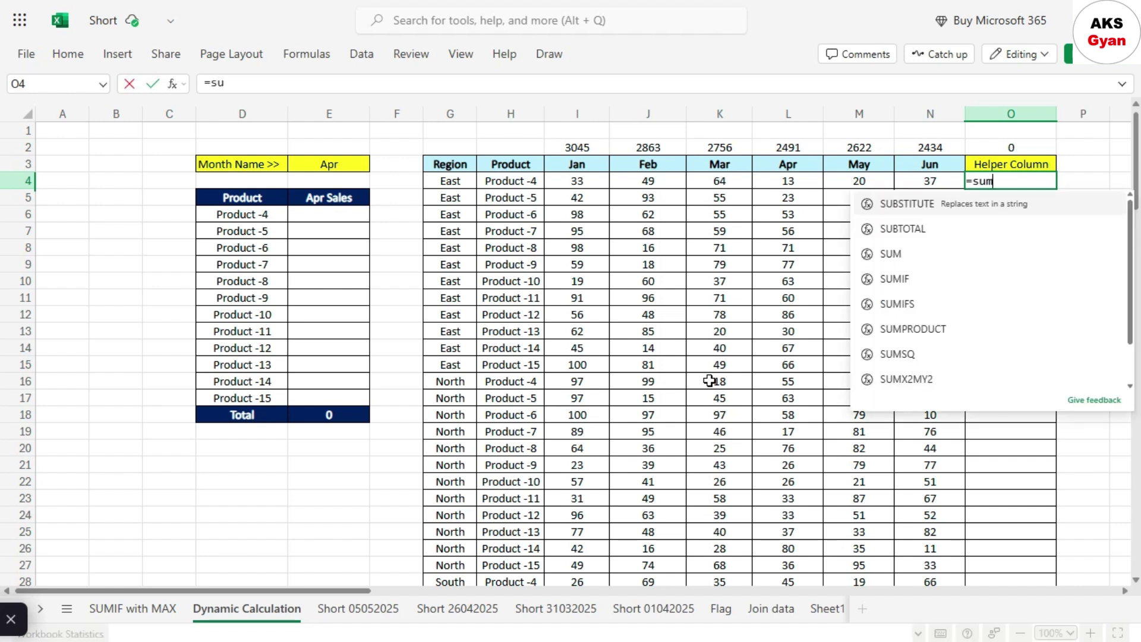
key("Down")
key("Down")
key("Tab")
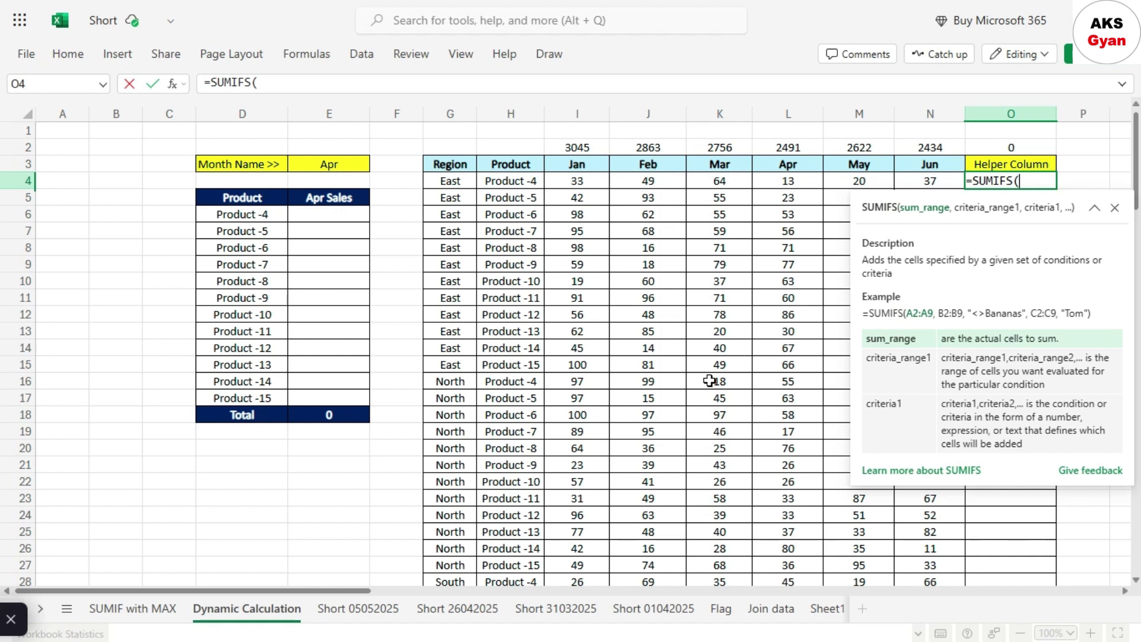
key("Left")
key("Left")
key("Left")
key("Left")
key("Left")
key("Left")
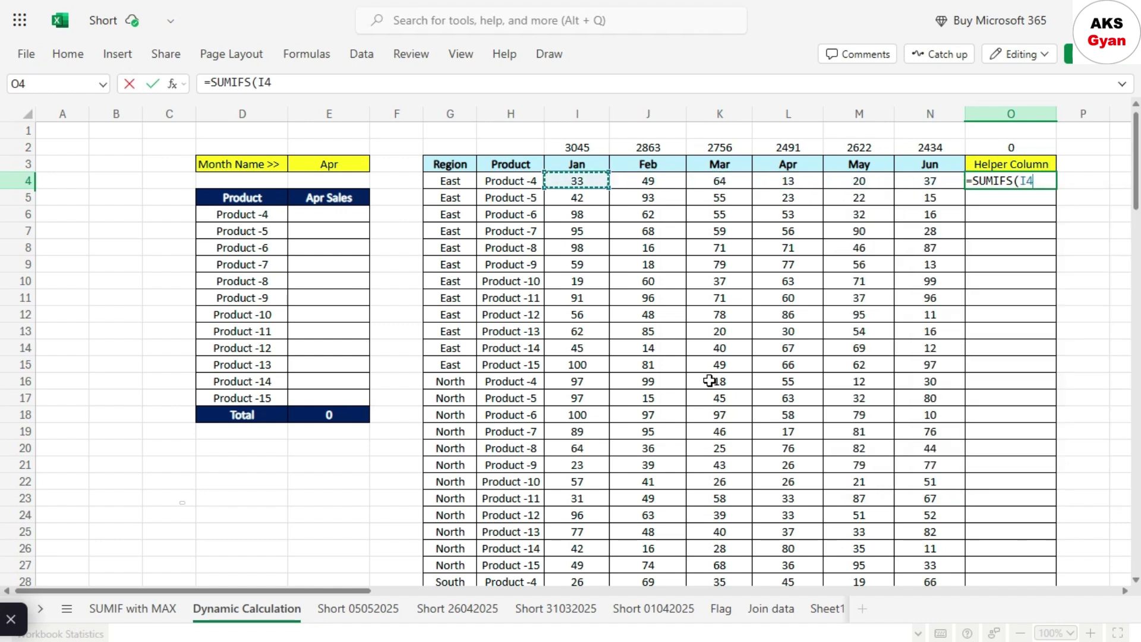
key("shift+Right")
key("shift+Right")
key("shift+Right")
key("shift+Right")
key("shift+Right")
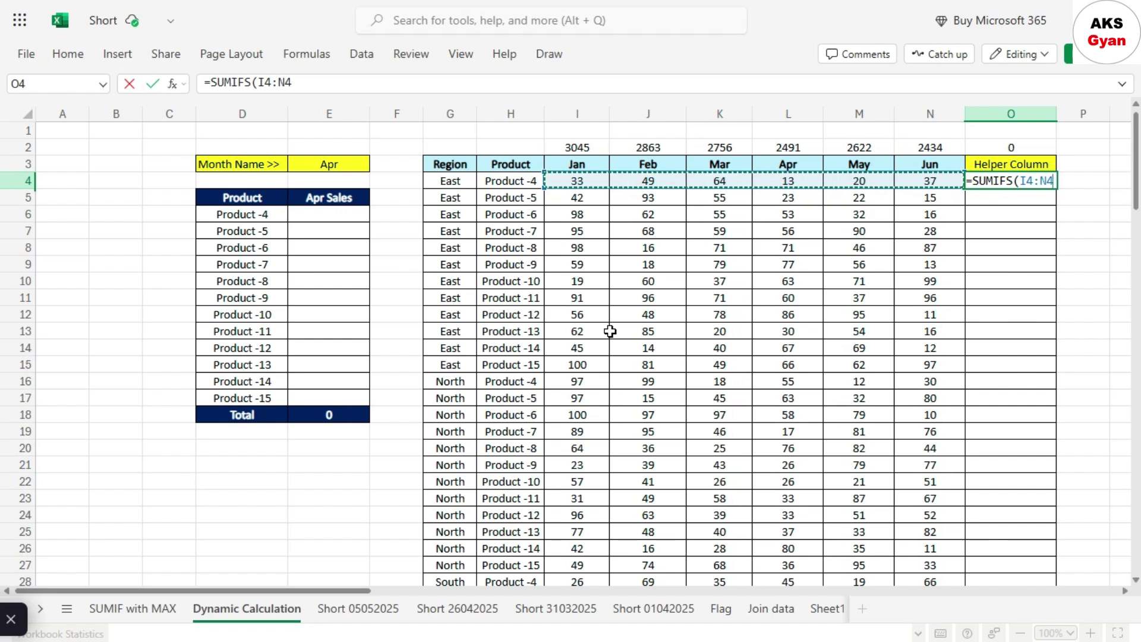
type(",")
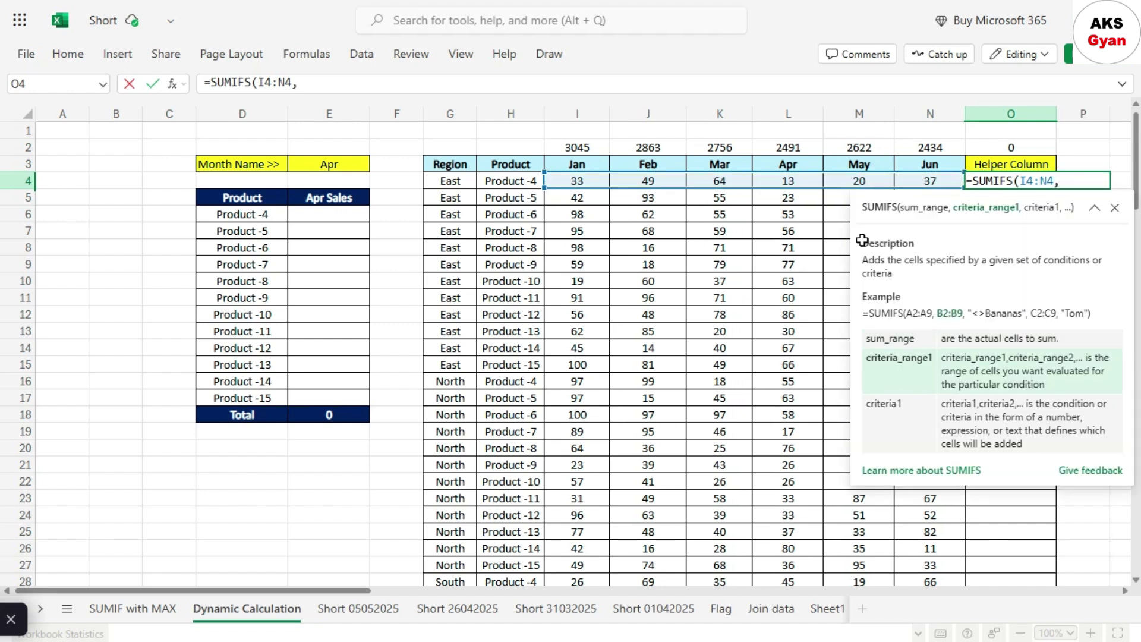
- Add the month headers as the criteria range of the SUMIFS formula, locked as $I$3:$N$3
left_click(586, 166)
key("shift+Right")
key("shift+Right")
key("shift+Right")
key("shift+Right")
key("shift+Right")
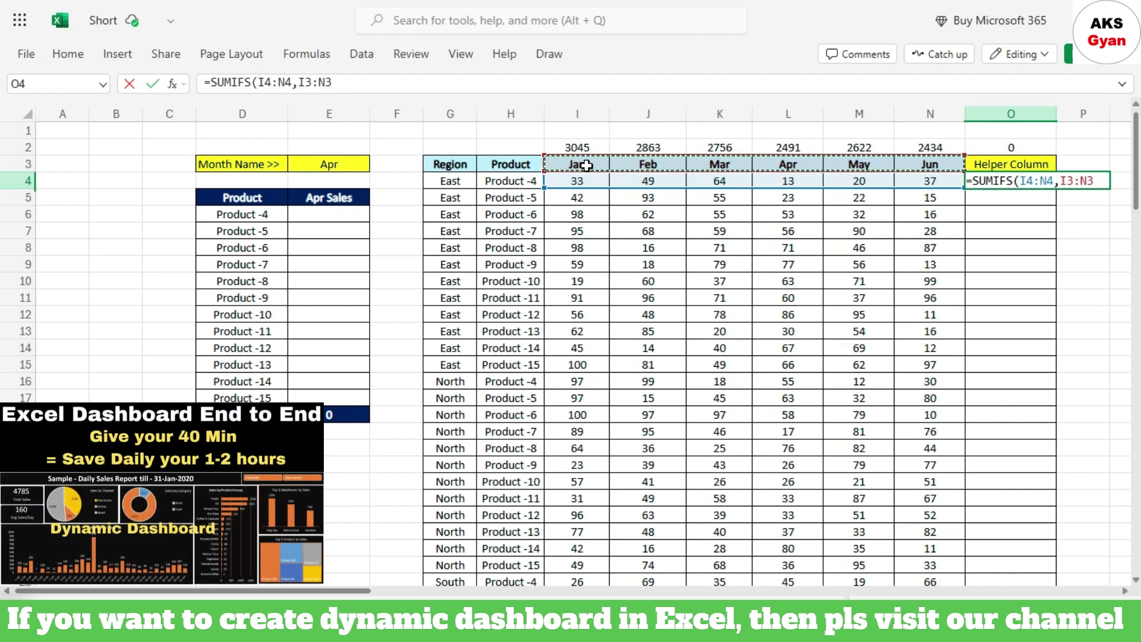
key("F4")
type(",")
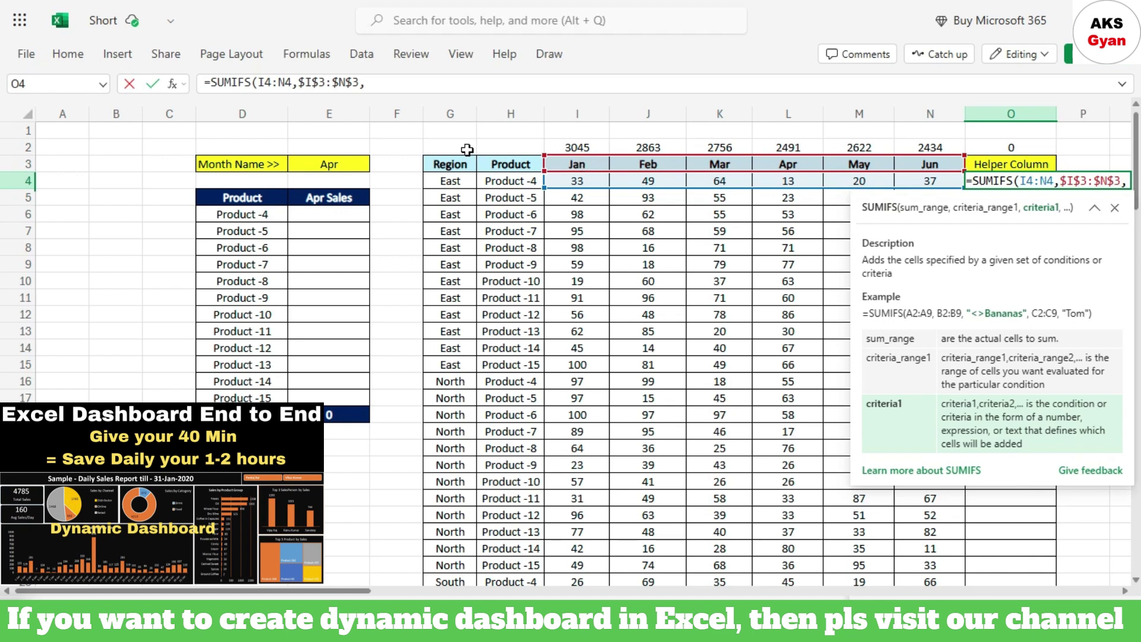
- Use the month cell locked as $E$3 as the criterion and complete the SUMIFS formula in O4
left_click(340, 165)
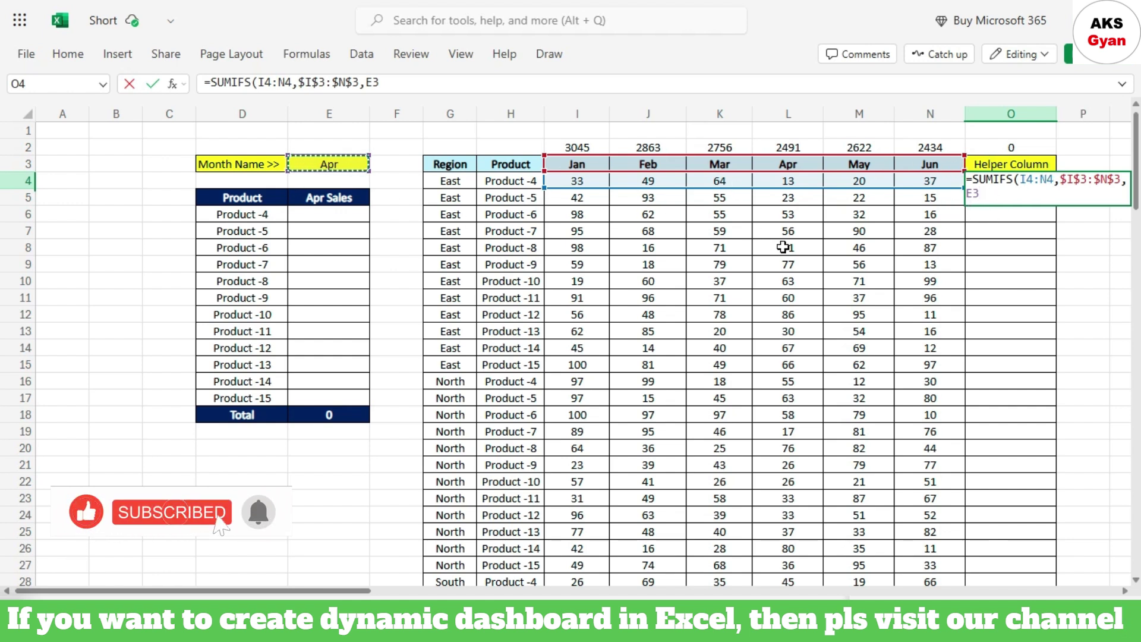
key("F4")
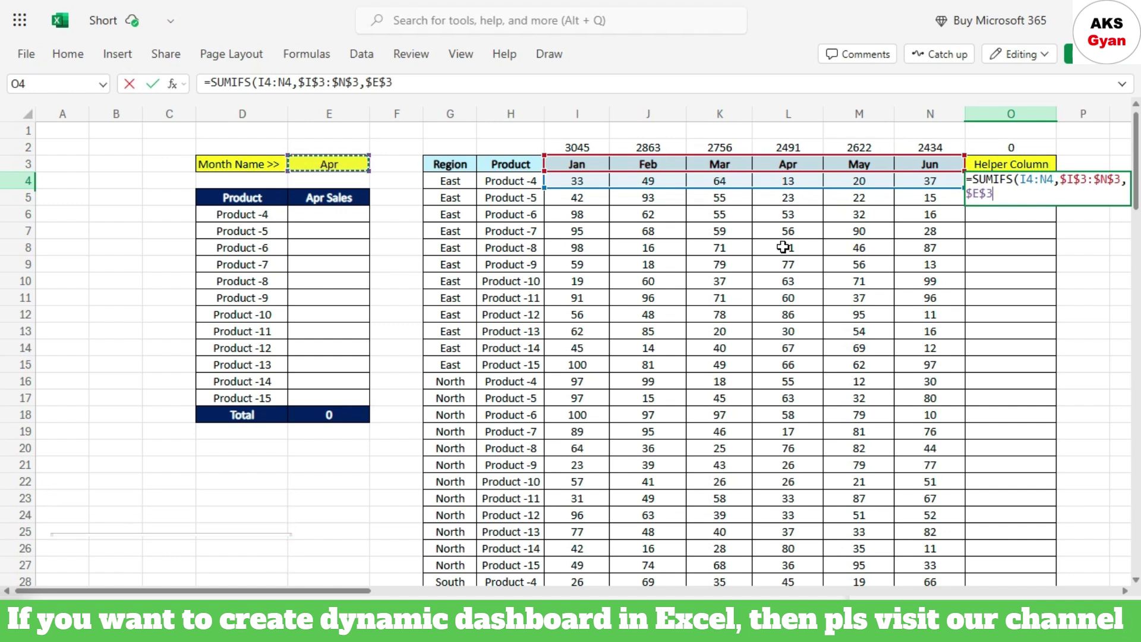
type(")")
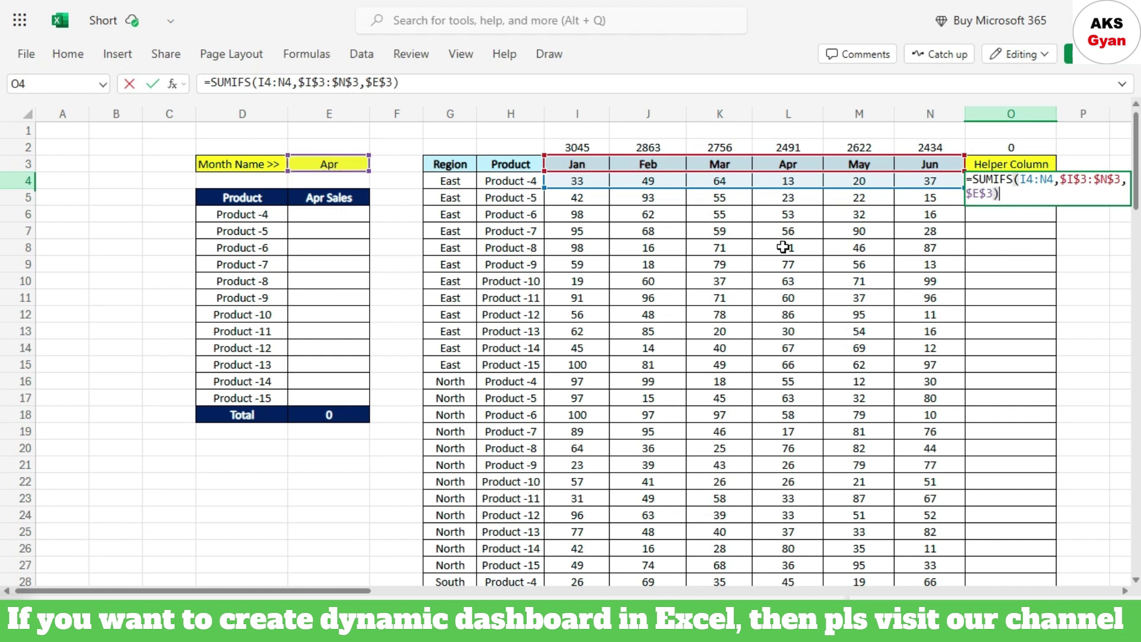
key("Return")
key("Up")
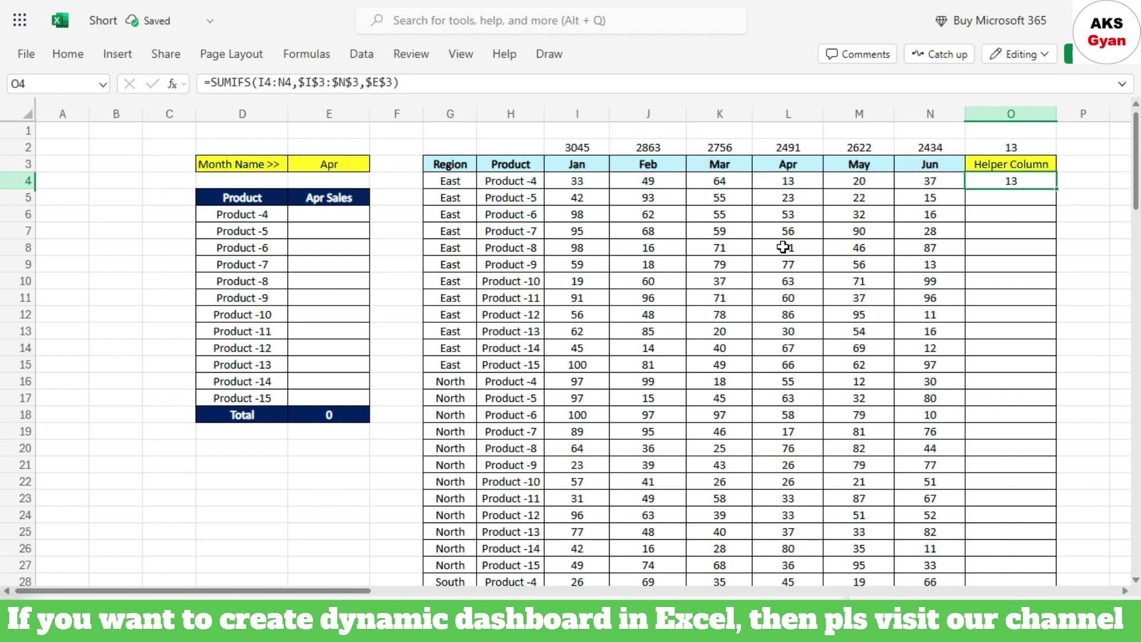
- Fill the SUMIFS formula from O4 down the Helper Column to row 51, the last data row
key("Left")
key("ctrl+Down")
key("Right")
key("ctrl+shift+Up")
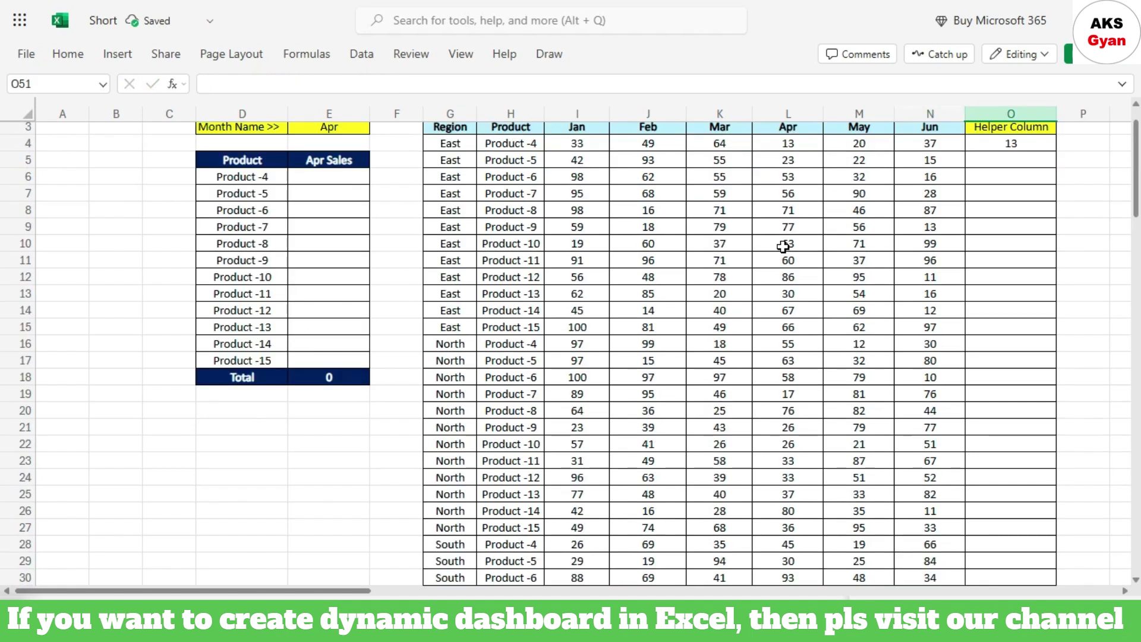
key("ctrl+d")
key("Up")
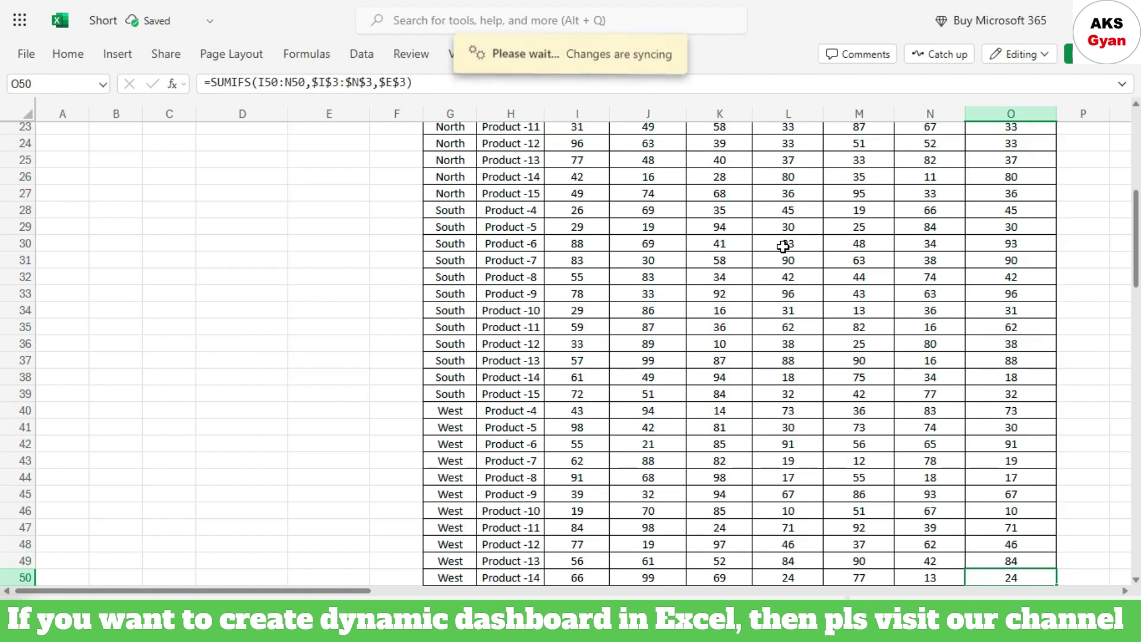
key("ctrl+Up")
key("ctrl+Up")
key("Down")
key("Down")
key("Down")
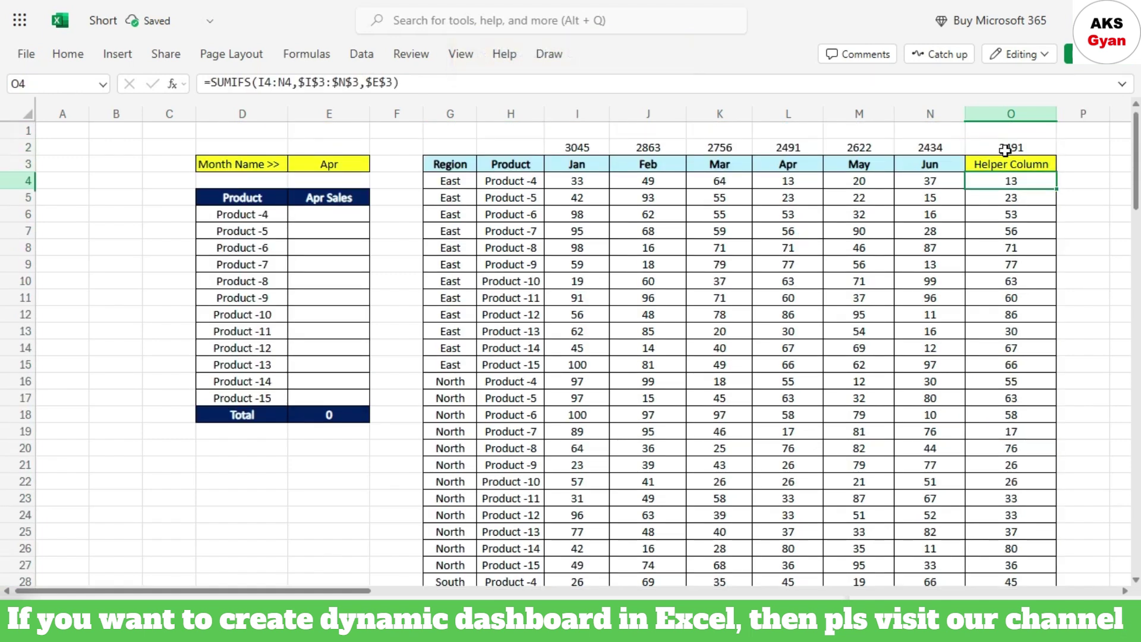
- Switch the month in E3 to May and back to Apr, comparing the Helper Column with the matching month column
left_click(798, 178)
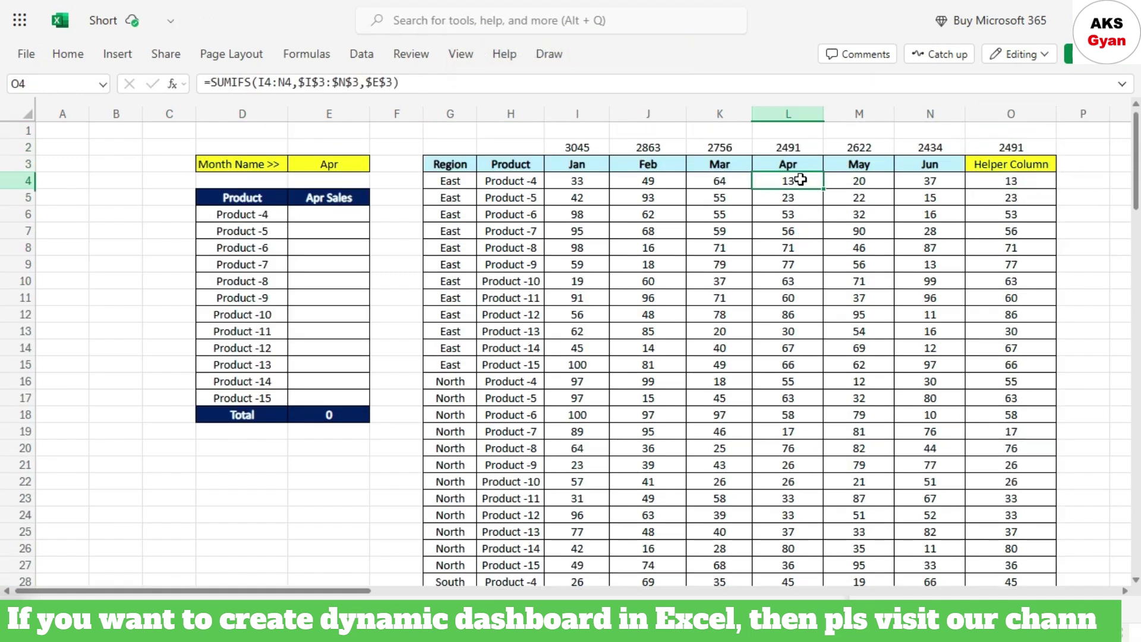
left_click(315, 164)
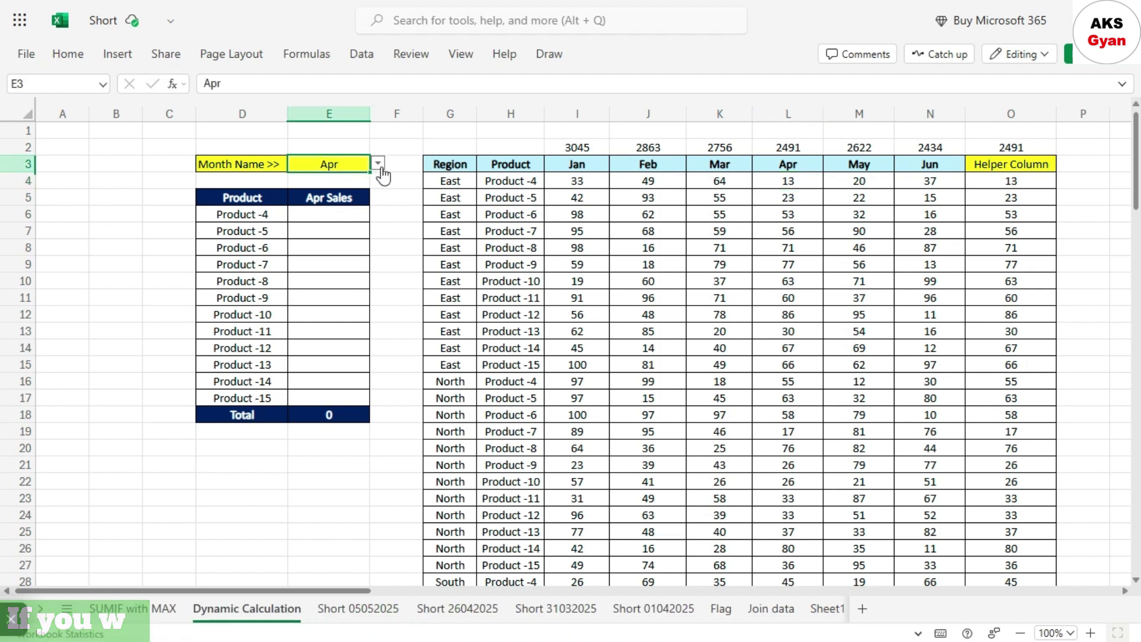
left_click(378, 164)
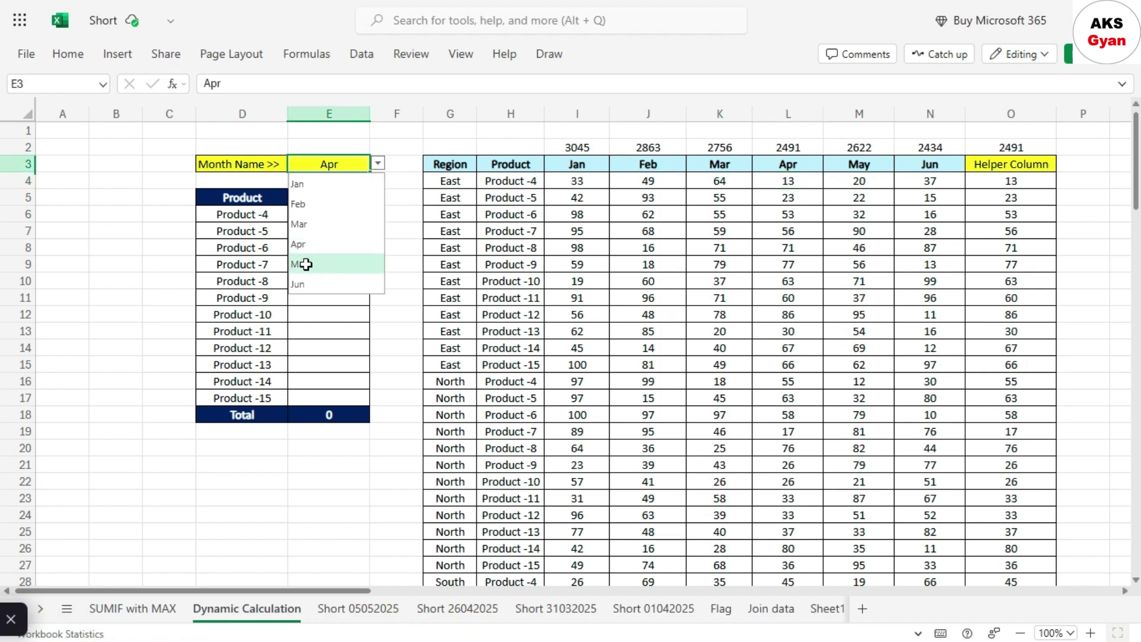
left_click(305, 265)
left_click(984, 179)
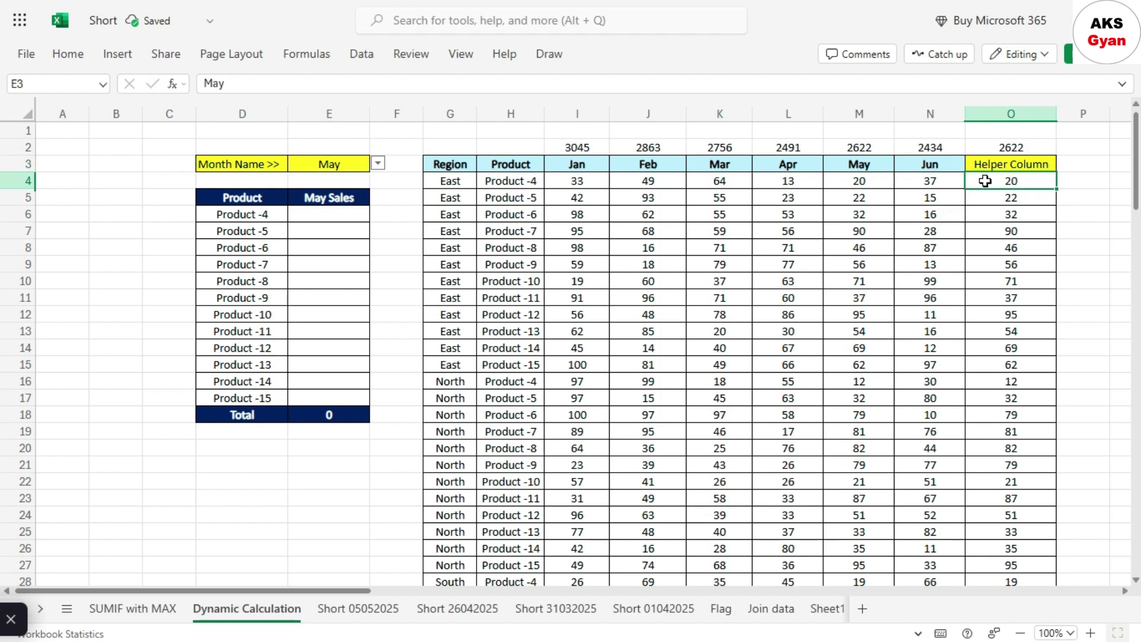
left_click(872, 181)
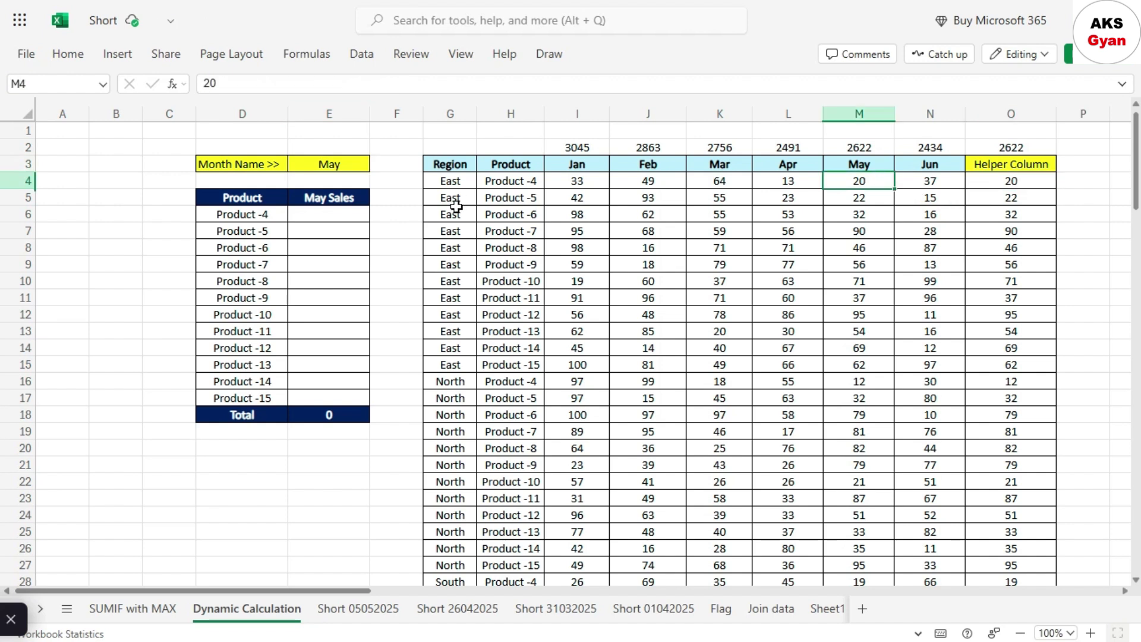
left_click(356, 164)
left_click(378, 164)
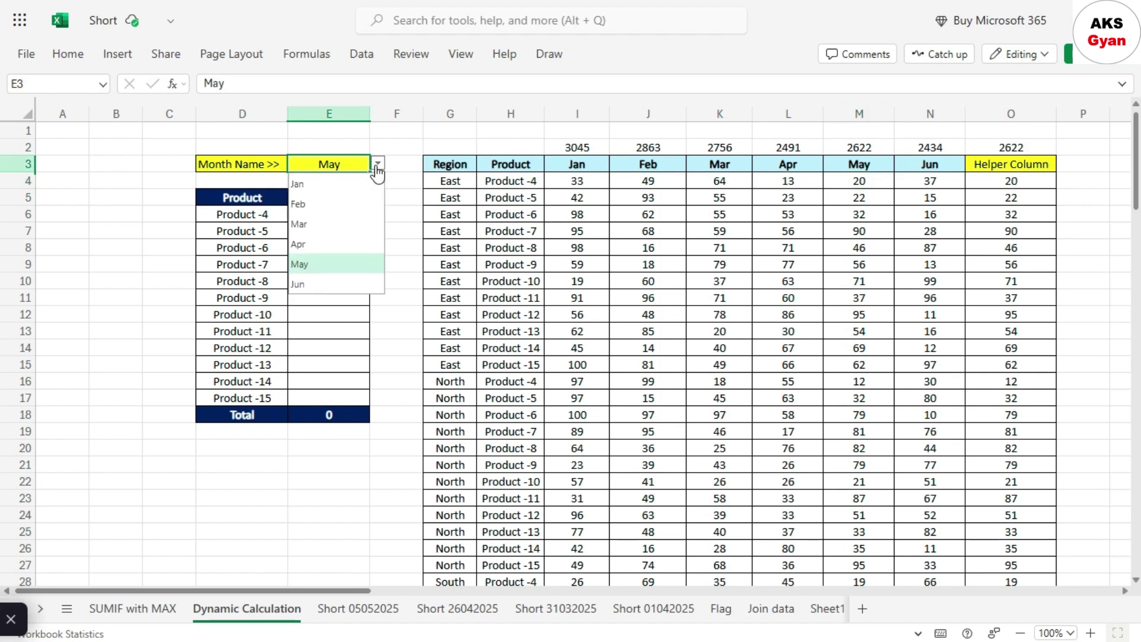
left_click(327, 245)
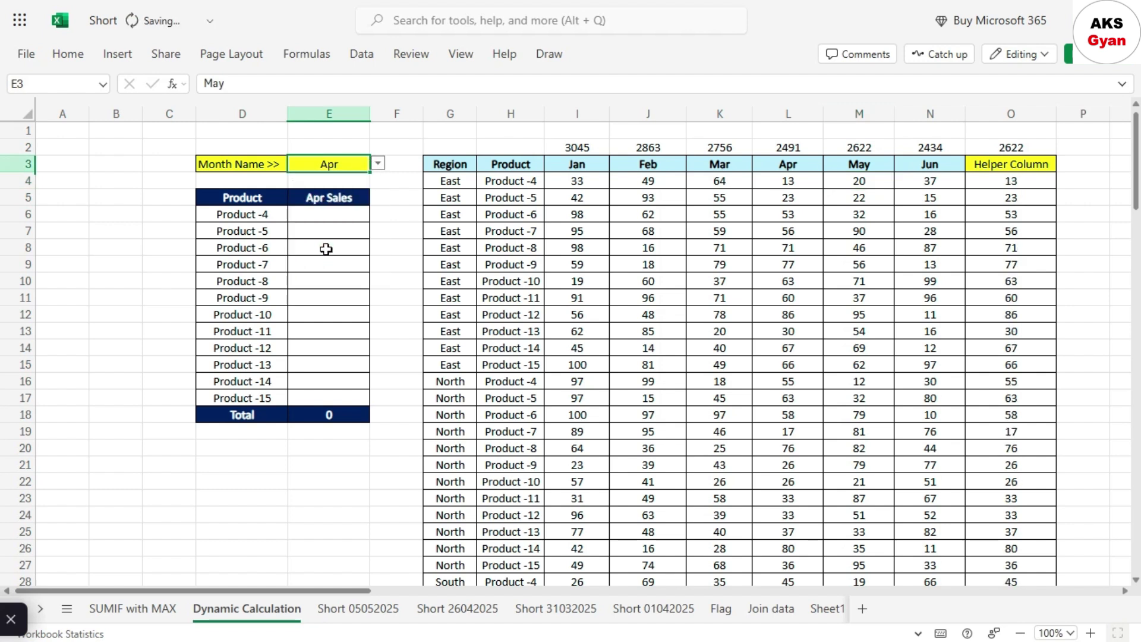
- Review the SUMIFS results in several Helper Column rows and select the first product's sales cell E6
left_click(988, 183)
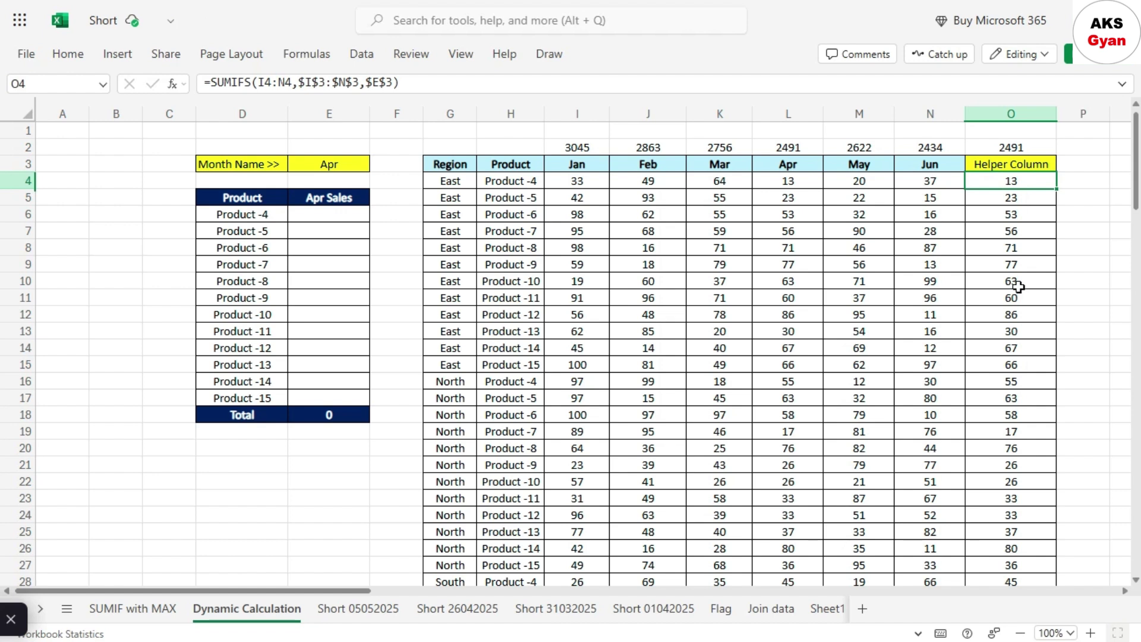
left_click(1015, 237)
left_click(1020, 295)
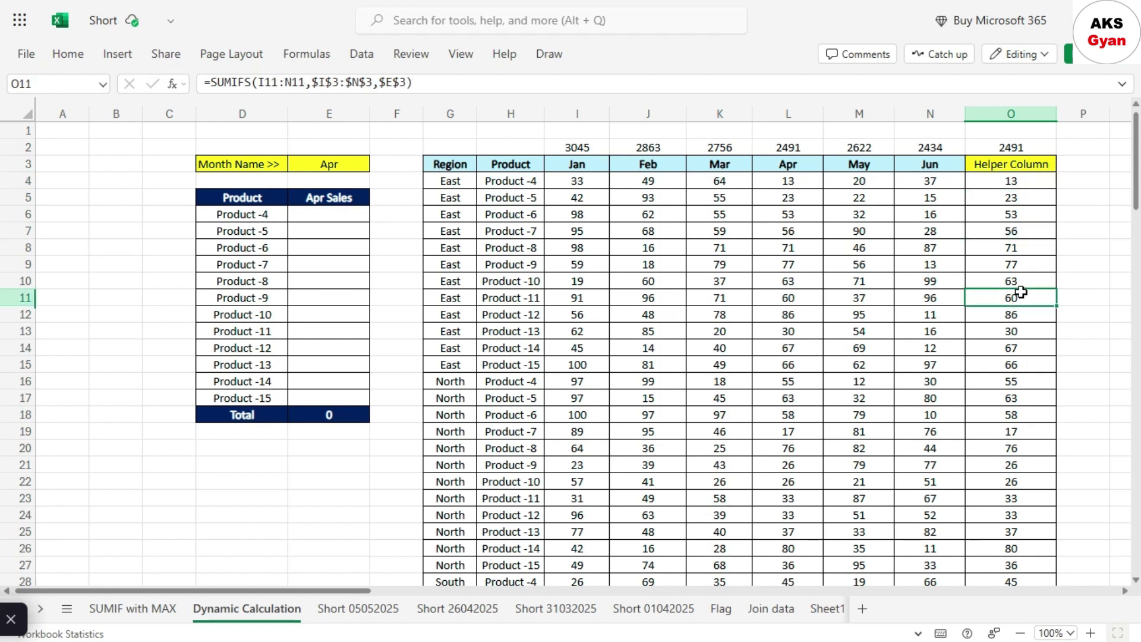
left_click(1020, 215)
left_click(343, 214)
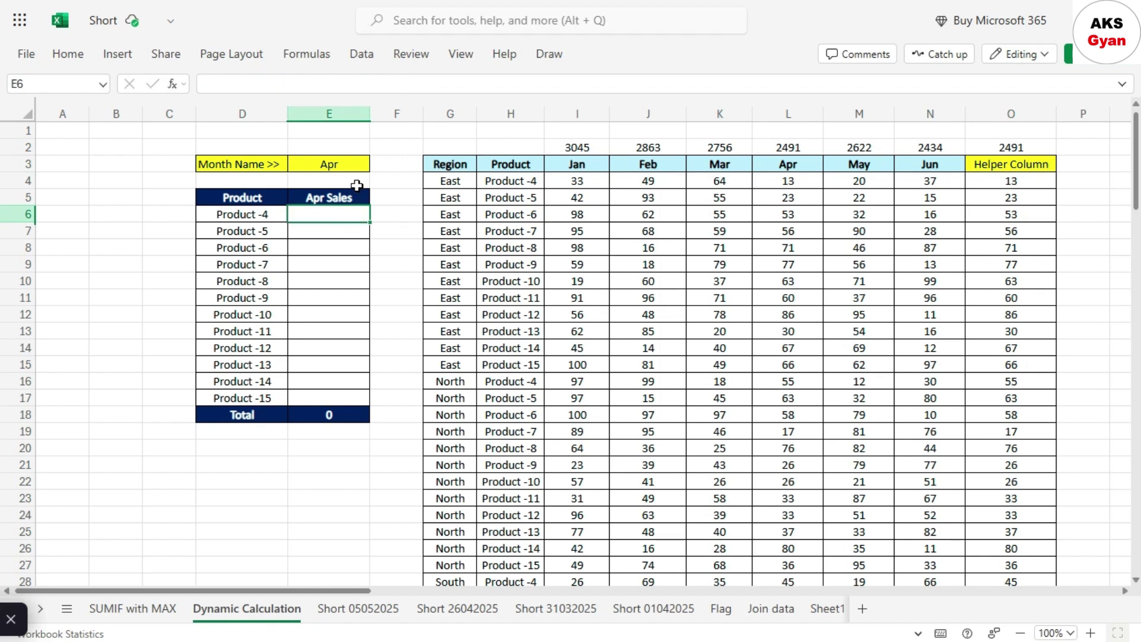
- Switch the month in E3 to Feb and inspect the Helper Column formula against the monthly sales cells in rows 5 and 6
left_click(334, 163)
left_click(379, 166)
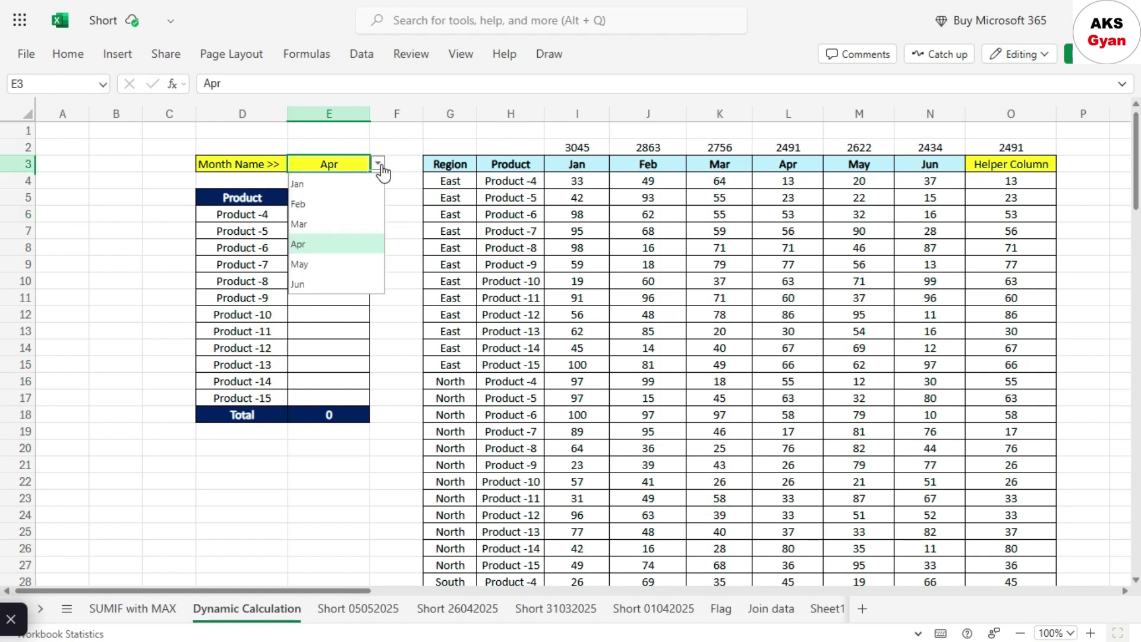
left_click(323, 202)
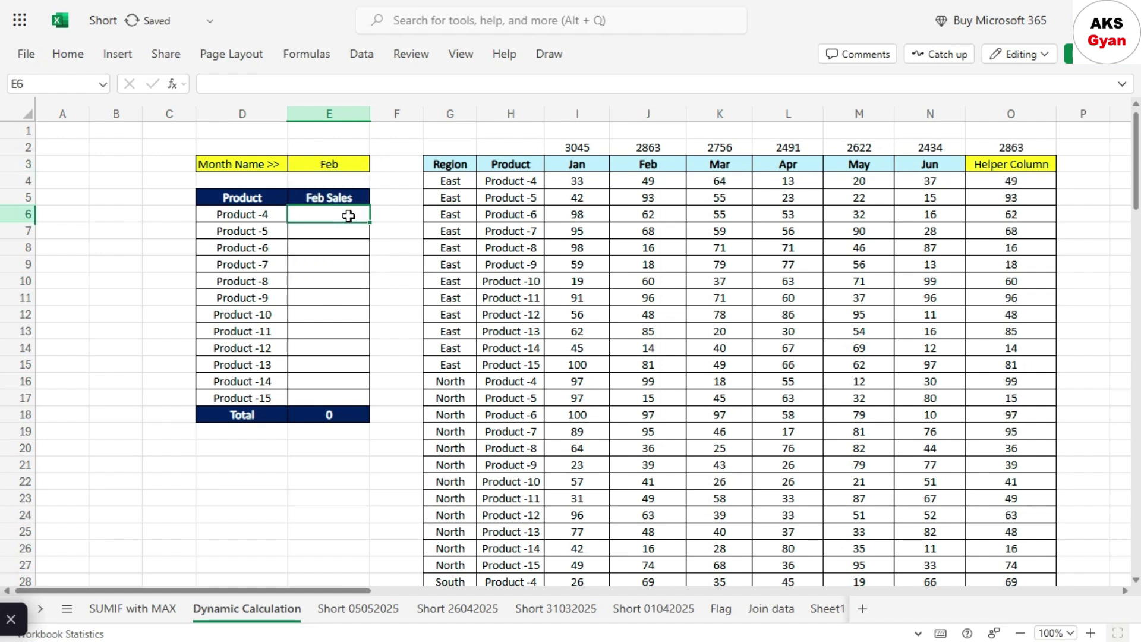
left_click(1008, 195)
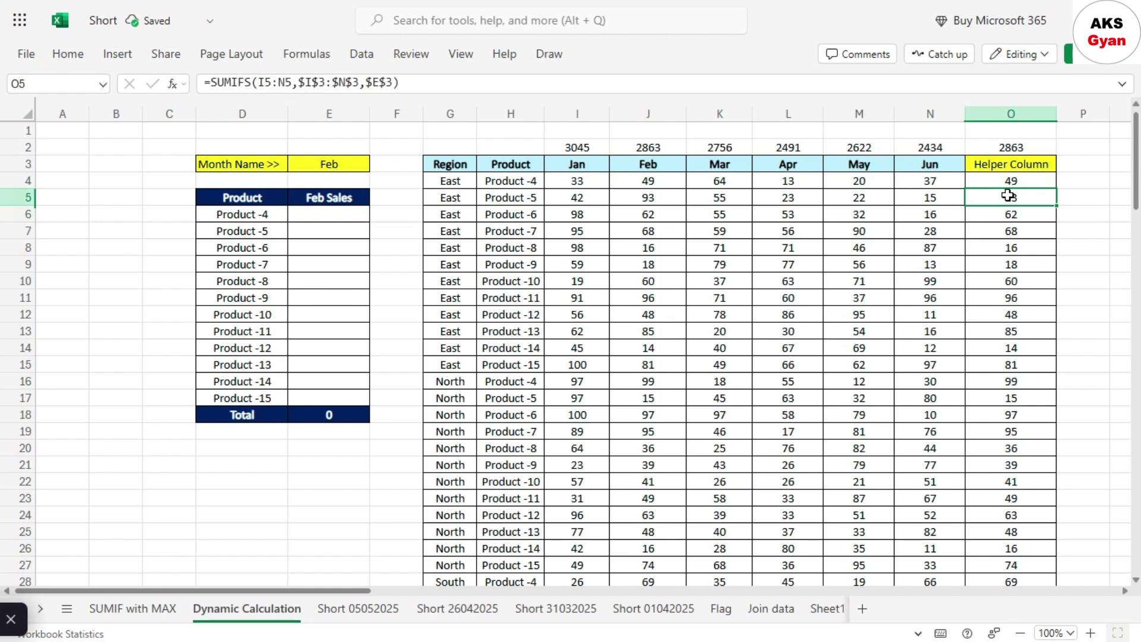
left_click_drag(930, 199, 597, 218)
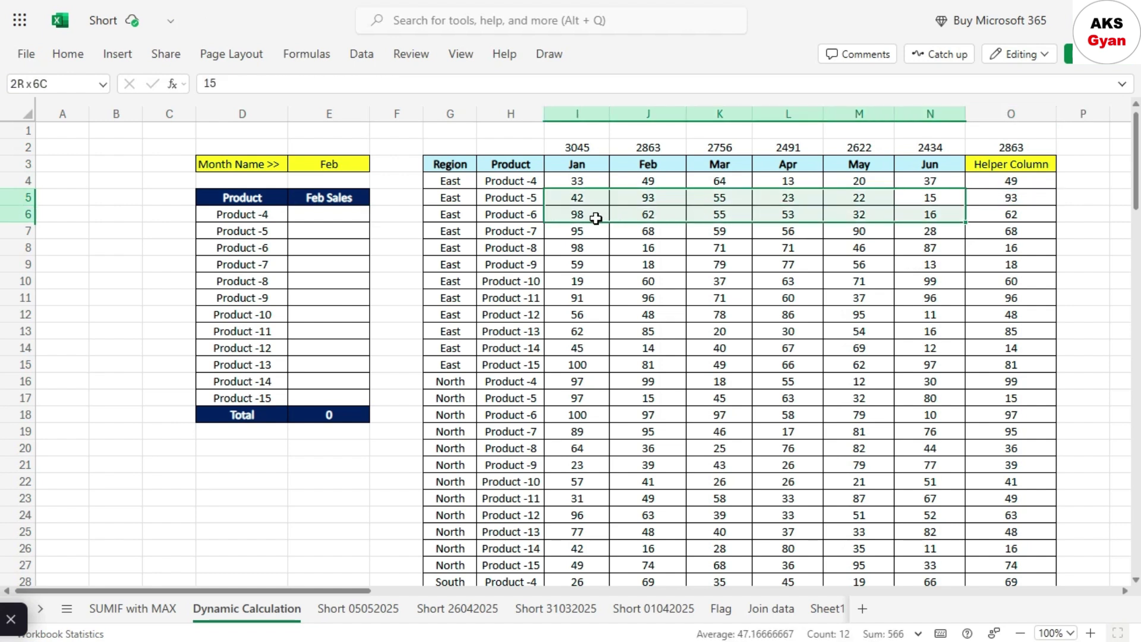
- Start a SUMIFS formula in E6 with the Helper Column range locked as $O$3:$O$51 as the sum range
left_click(353, 213)
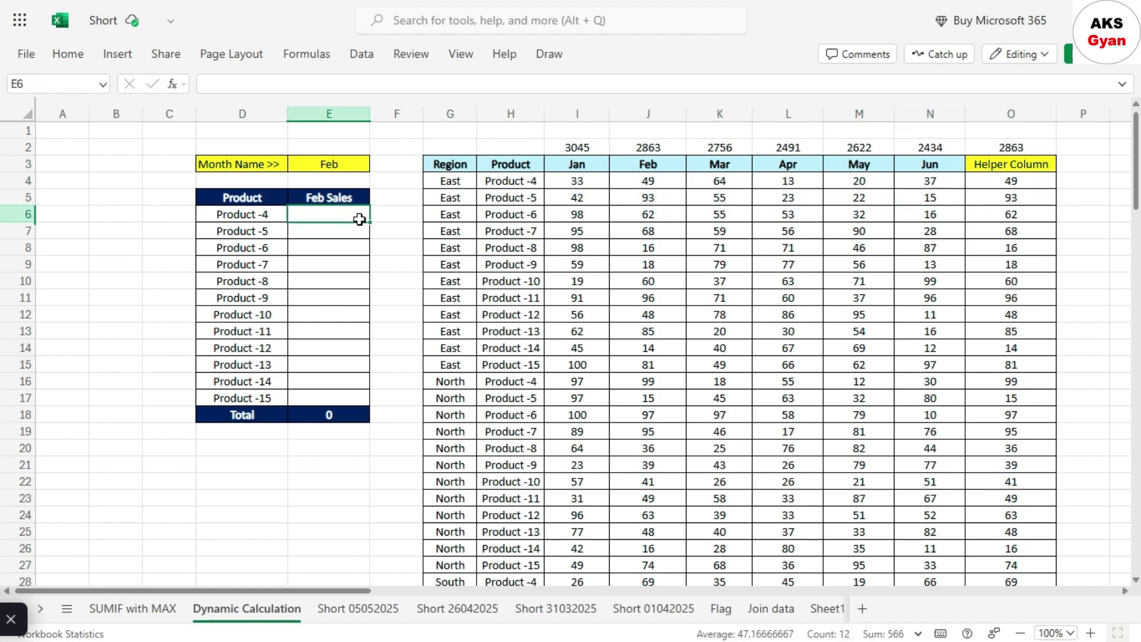
type("=sum")
key("Down")
key("Down")
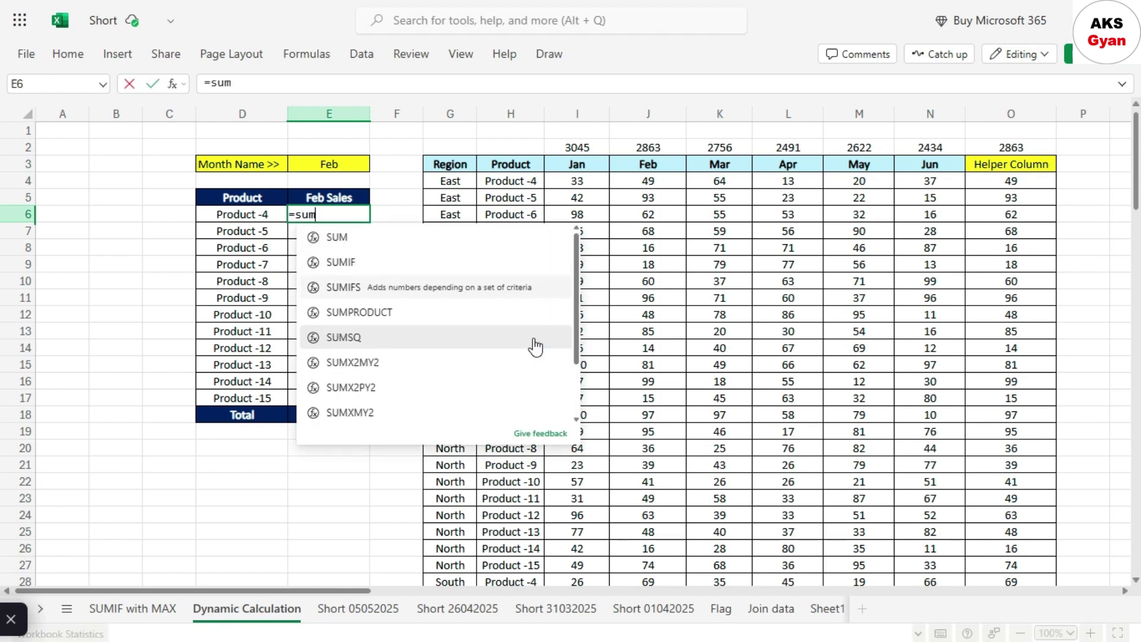
key("Tab")
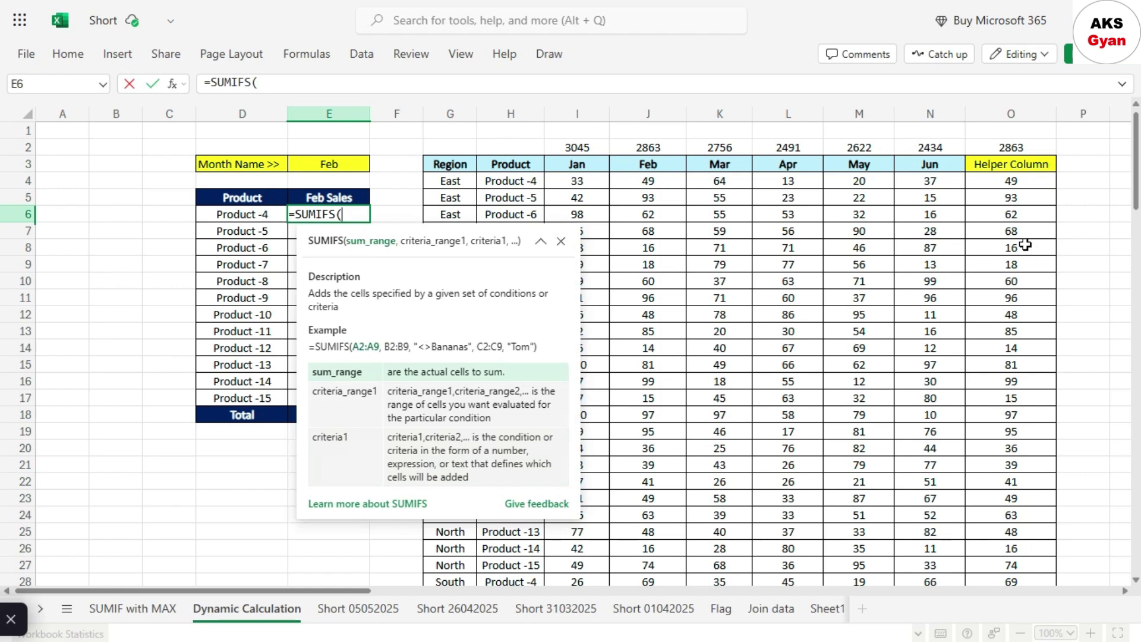
left_click(999, 172)
key("ctrl+shift+Down")
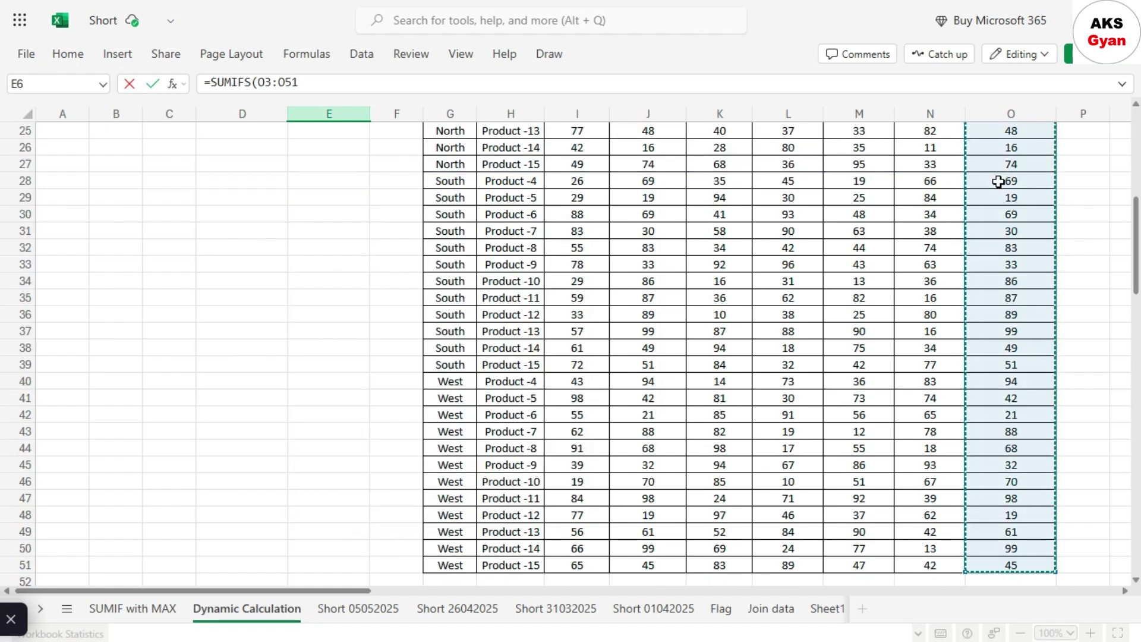
key("F4")
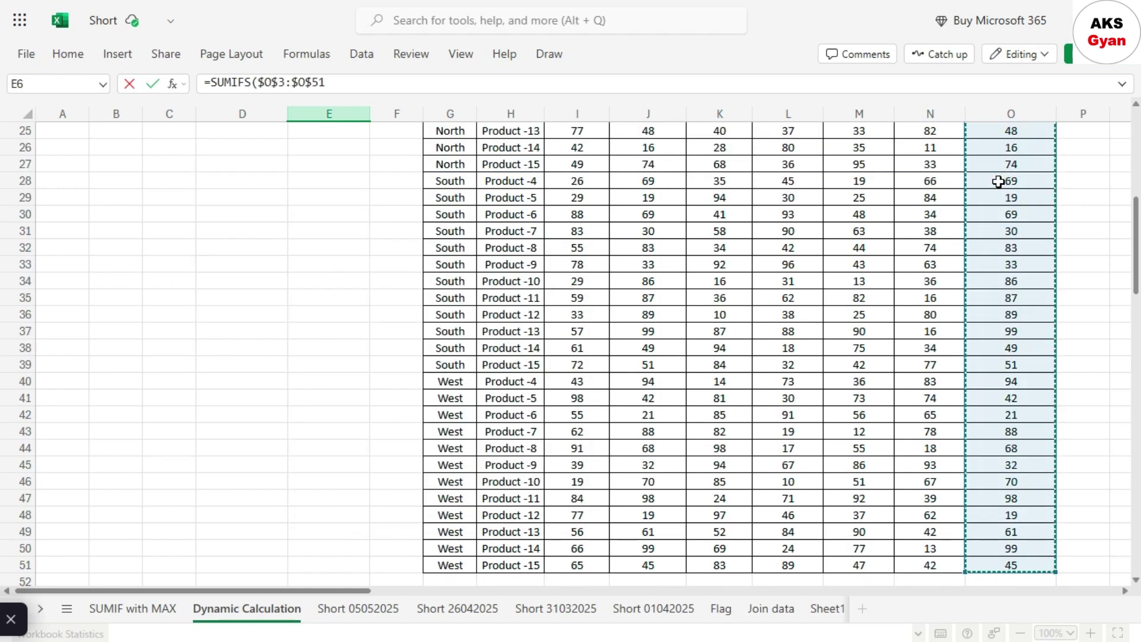
type(",")
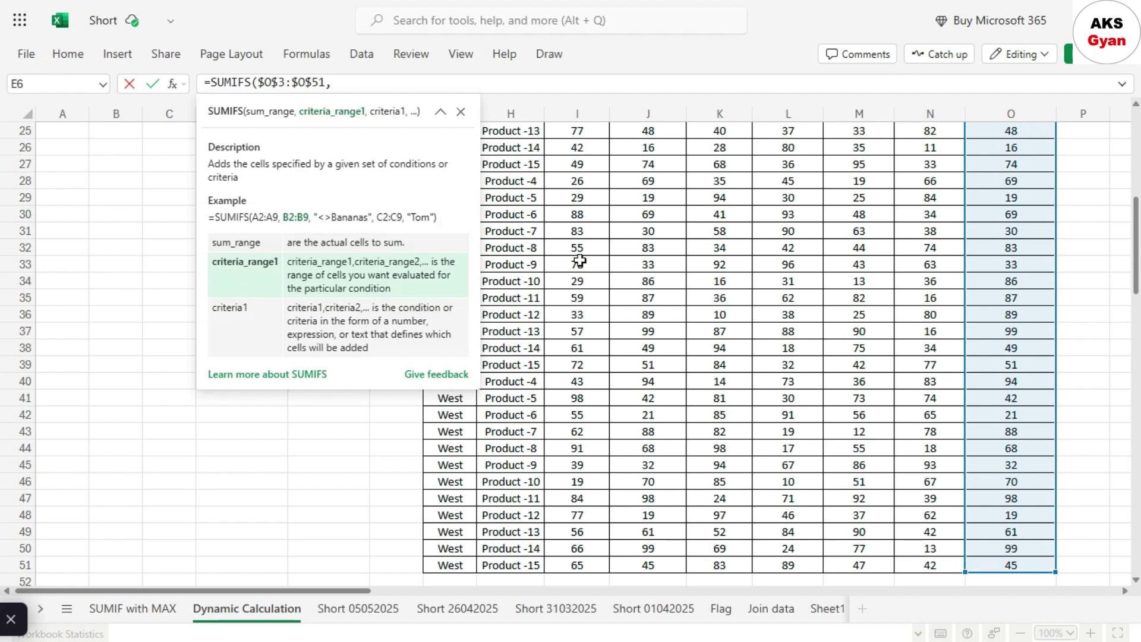
- Add the data table's Product column, locked as $H$3:$H$51, as the criteria range of the SUMIFS formula in E6
left_click(510, 229)
key("ctrl+Up")
key("ctrl+Up")
key("ctrl+Down")
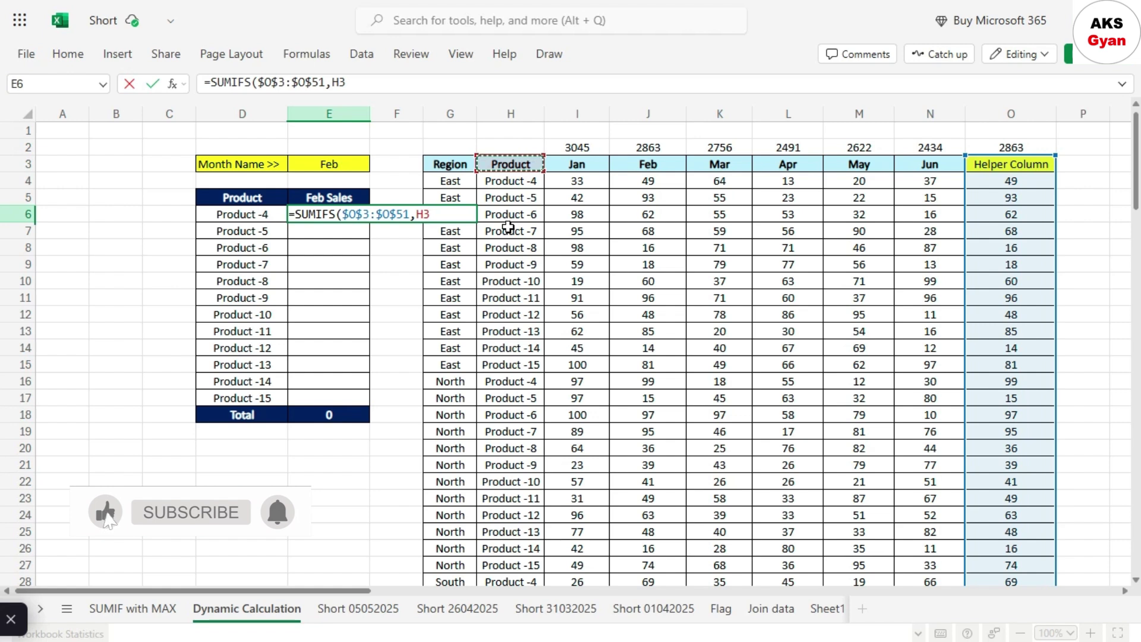
key("ctrl+shift+Down")
key("F4")
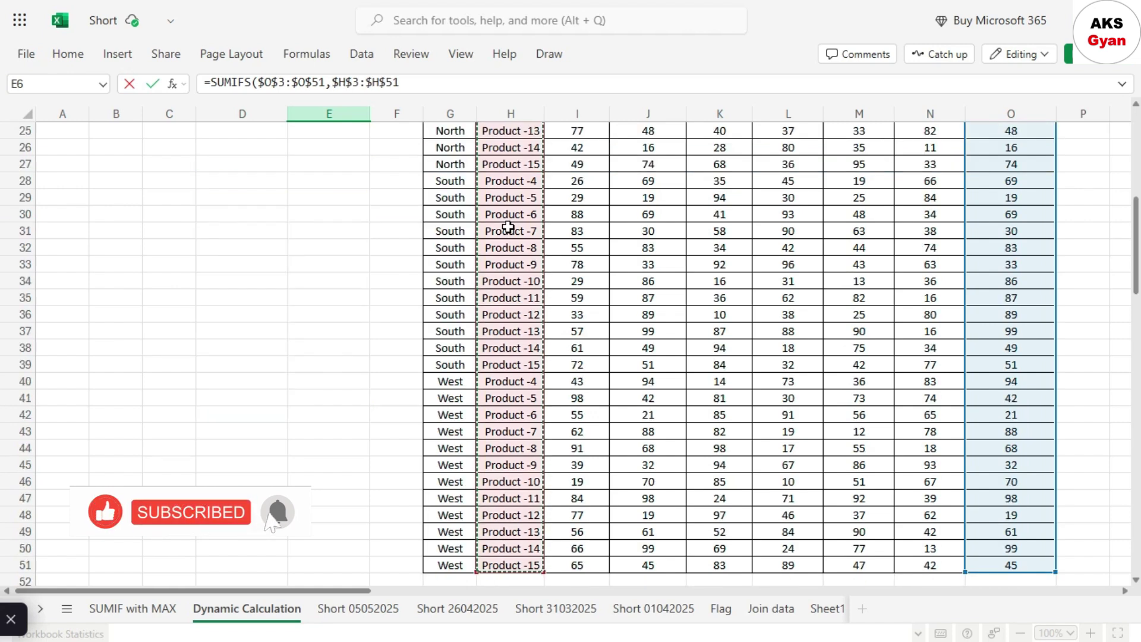
type(",")
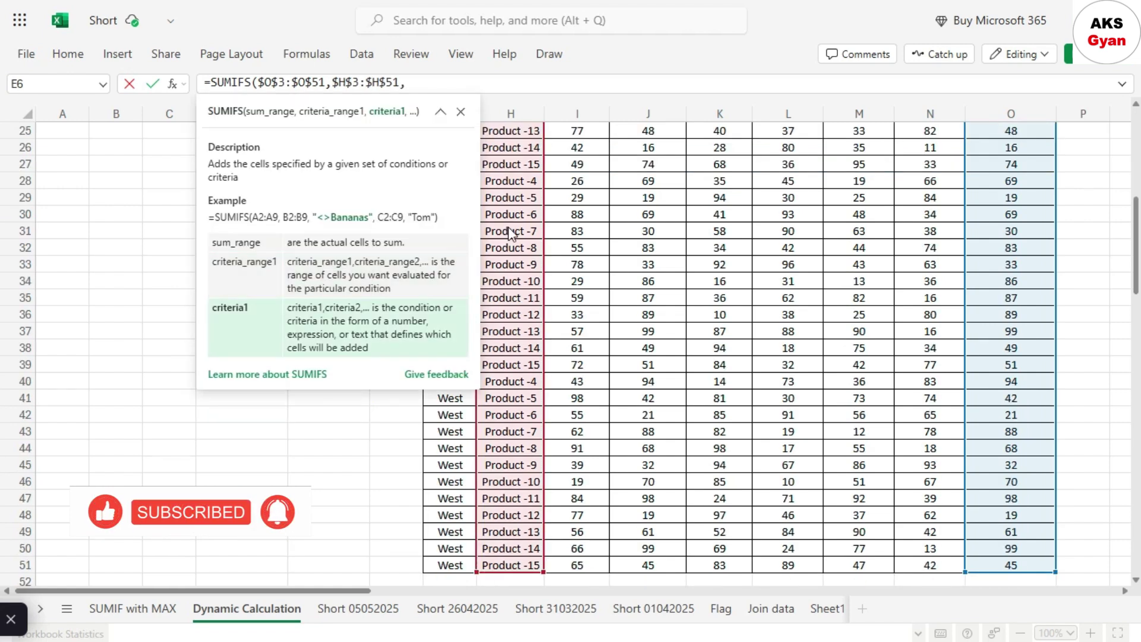
- Use the product name in D6 as the criterion and complete the SUMIFS formula in E6
key("Left")
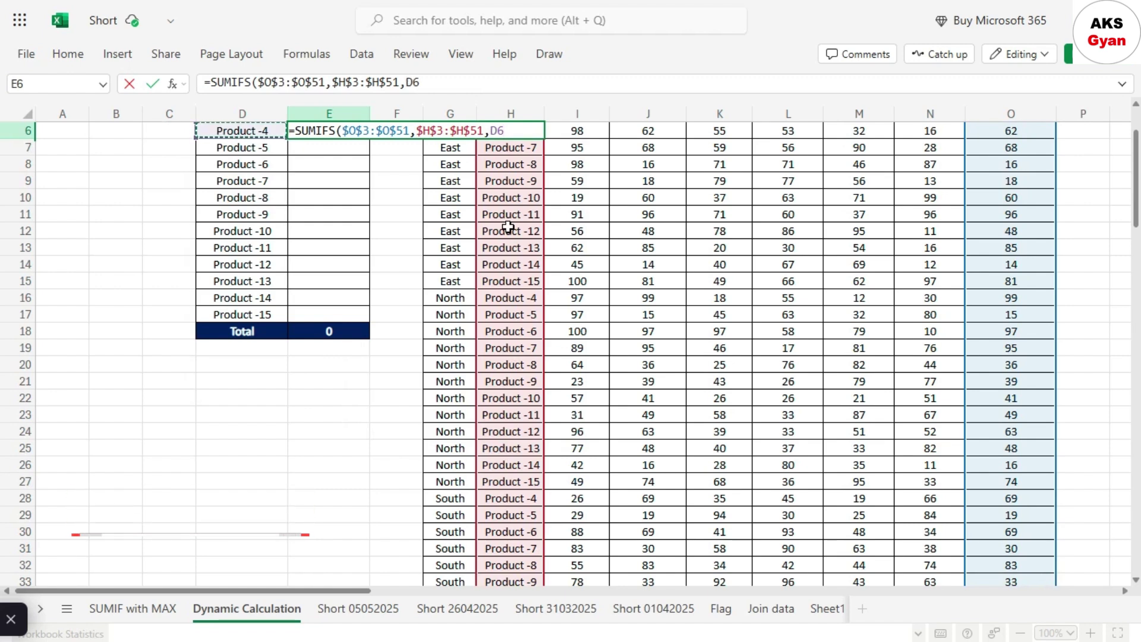
scroll(508, 227, "up", 2)
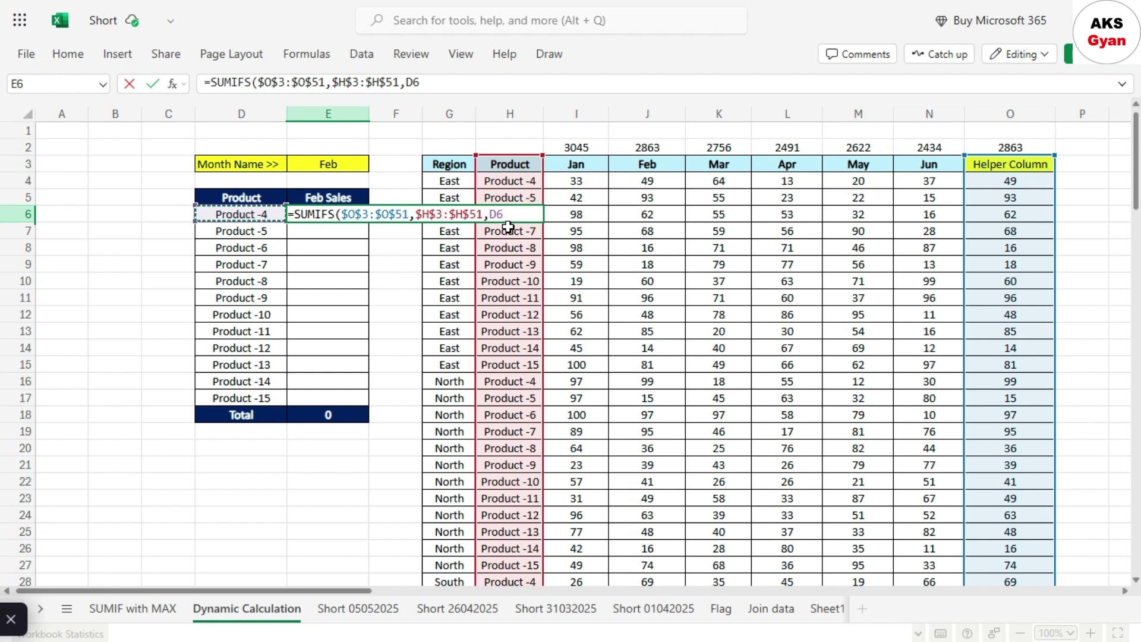
type(")")
key("ctrl+Return")
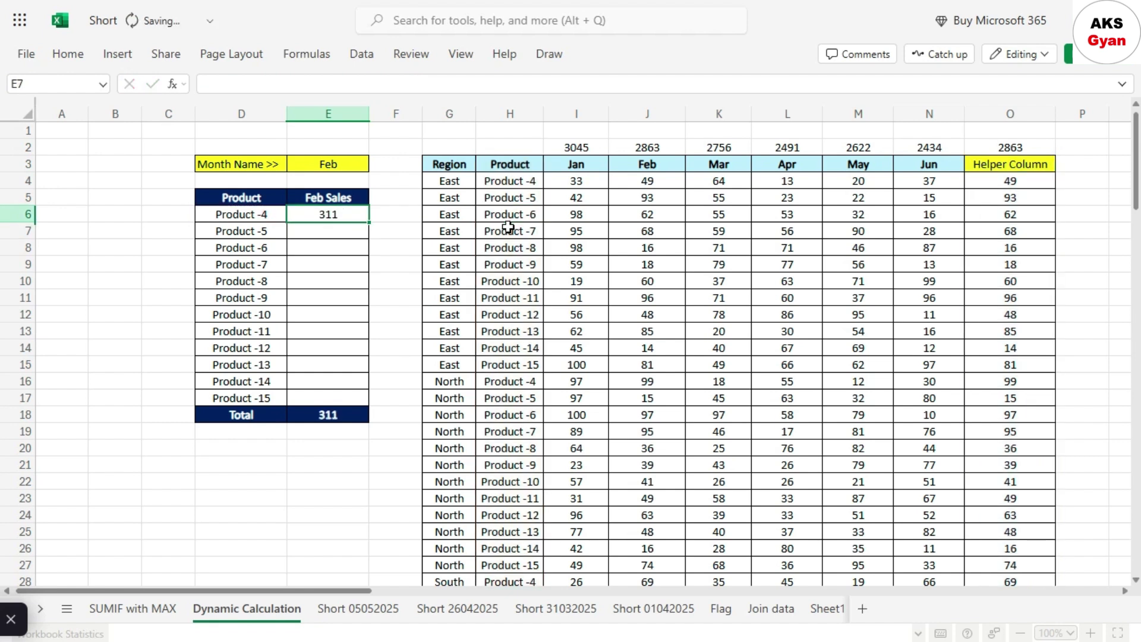
- Fill the SUMIFS formula from E6 down the sales column to E17, leaving out the Total row
left_click(1023, 172)
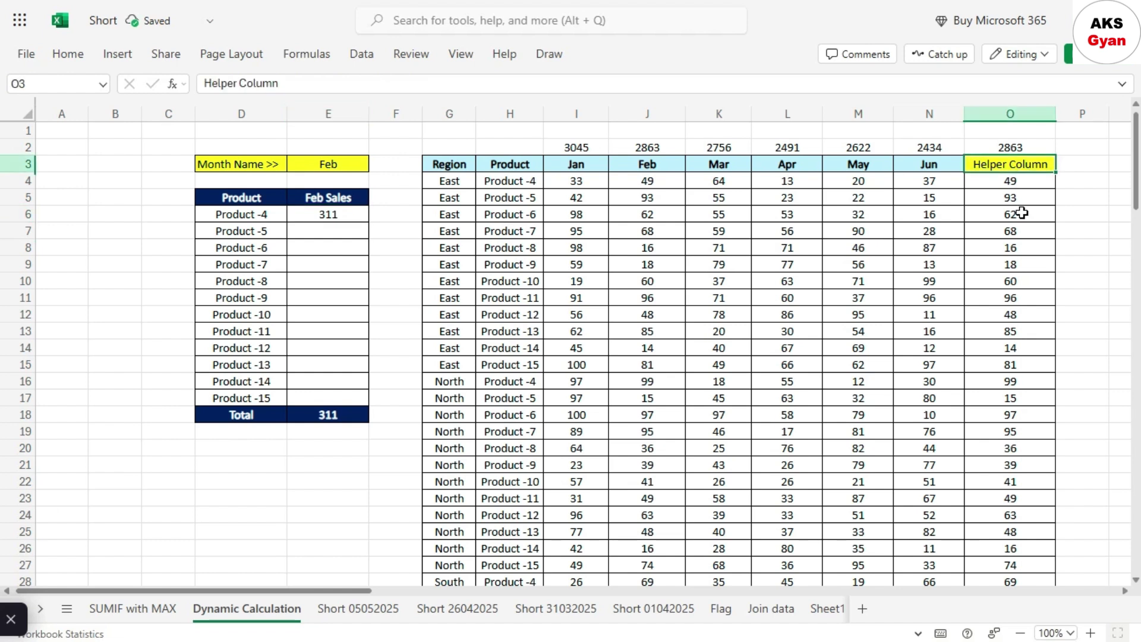
left_click(1021, 212)
left_click(1014, 180)
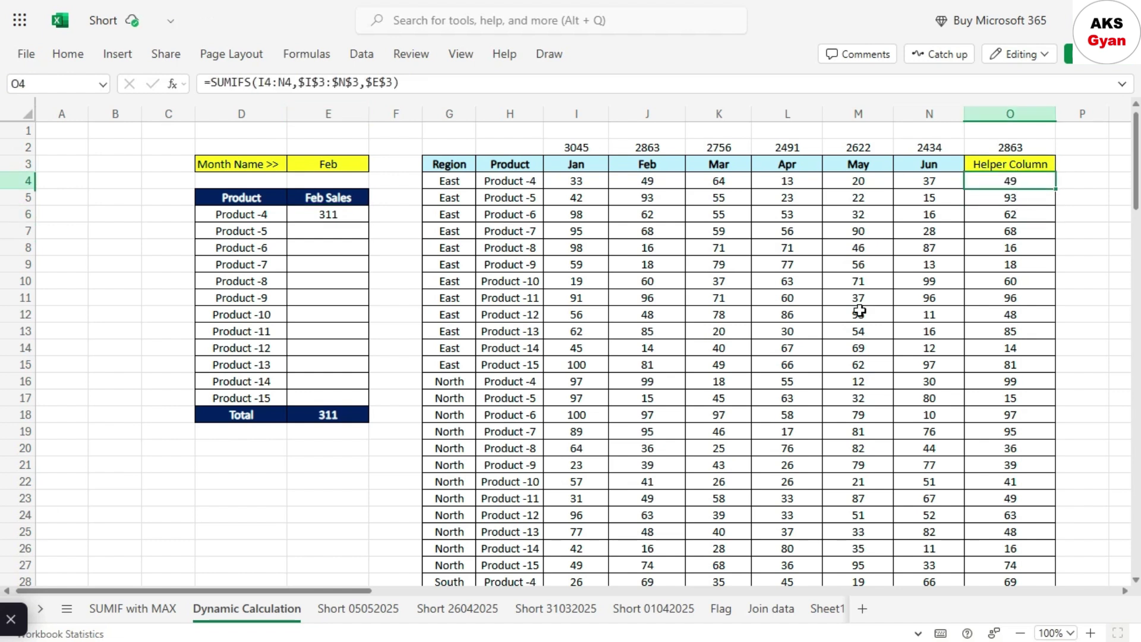
left_click(323, 213)
key("ctrl+shift+Down")
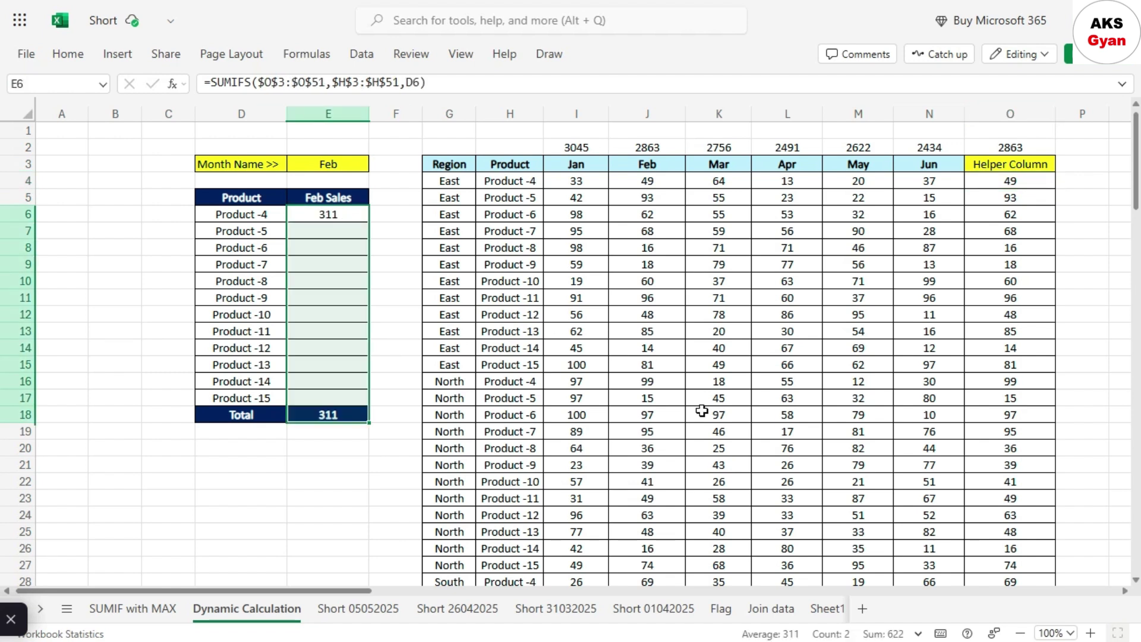
key("shift+Up")
key("ctrl+d")
key("ctrl+shift+Up")
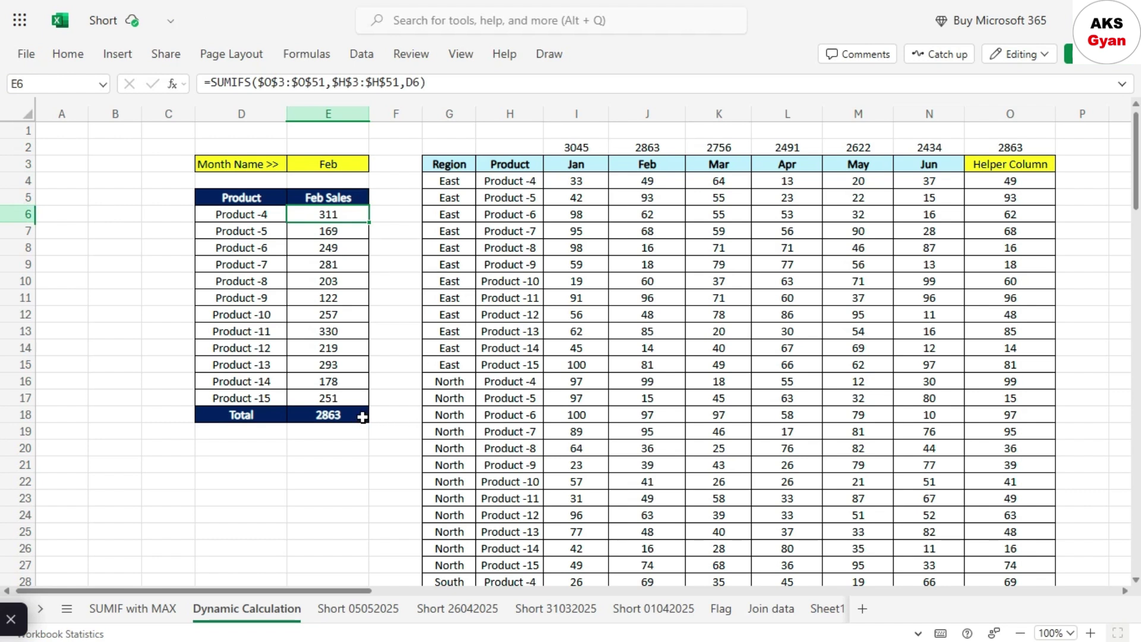
- Compare the summary total in E18 with the Feb total in J2, and repeat for Jan after switching the month in E3
left_click(358, 417)
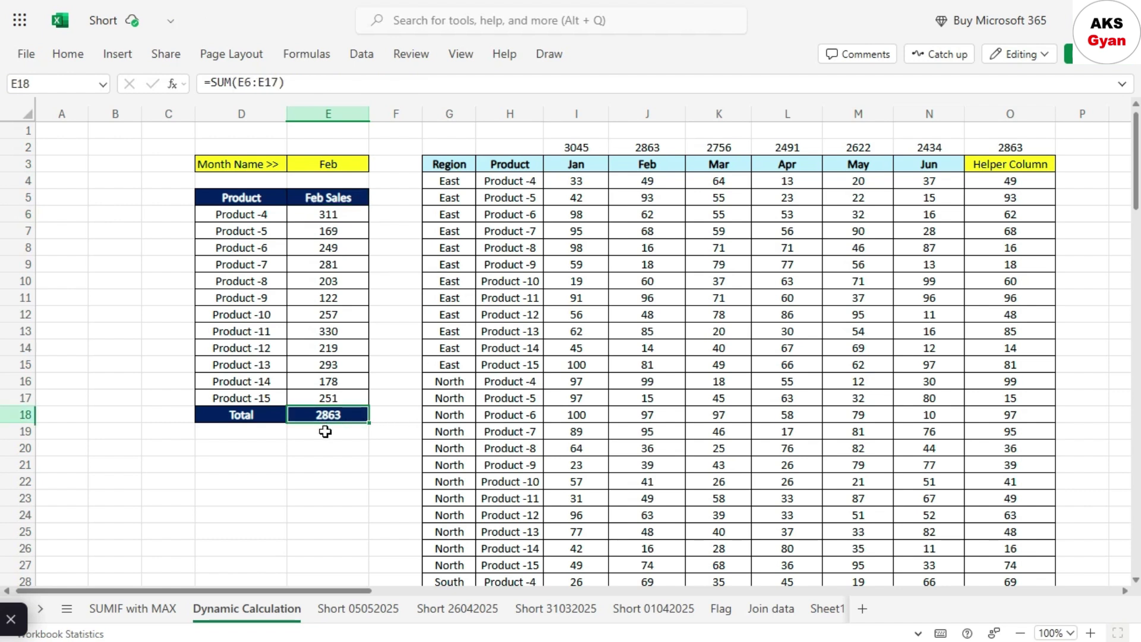
left_click(657, 149)
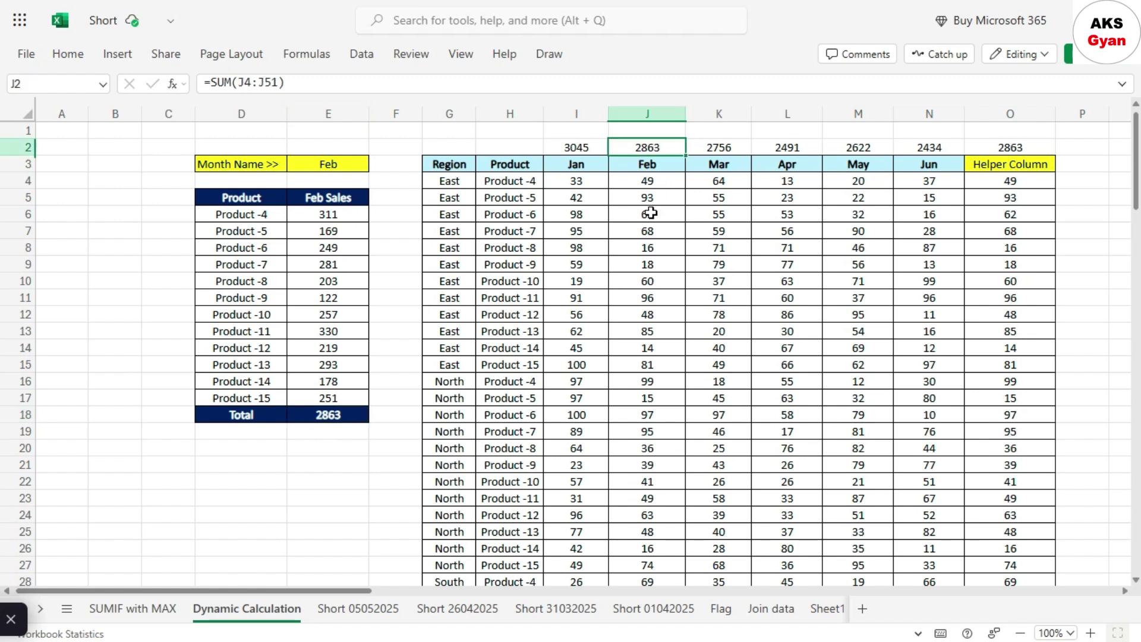
left_click(363, 166)
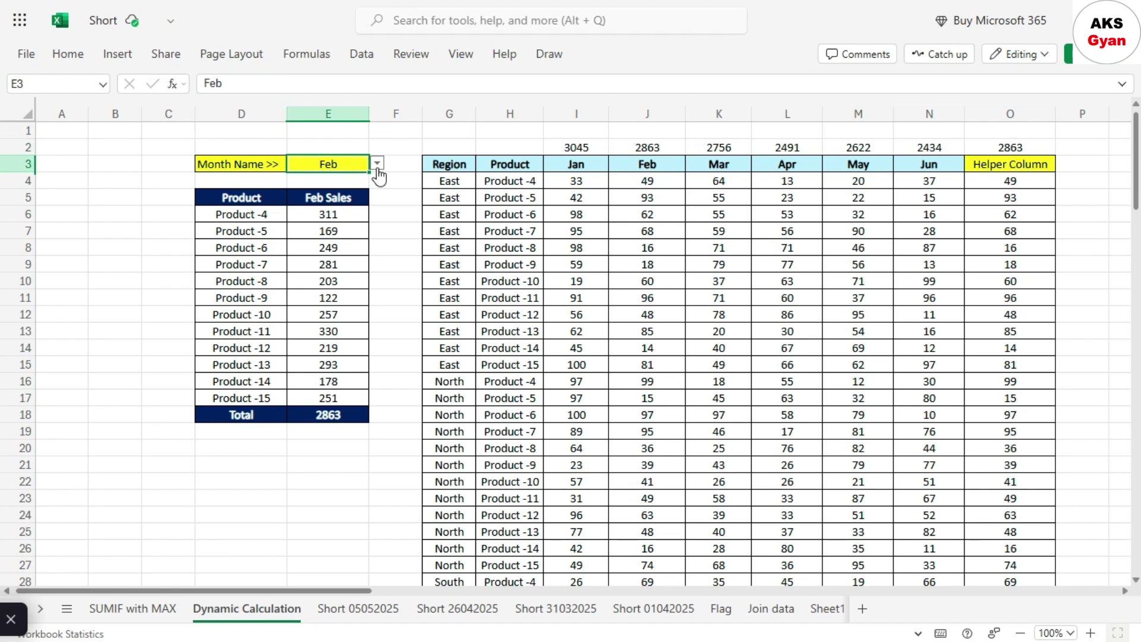
left_click(376, 164)
left_click(321, 185)
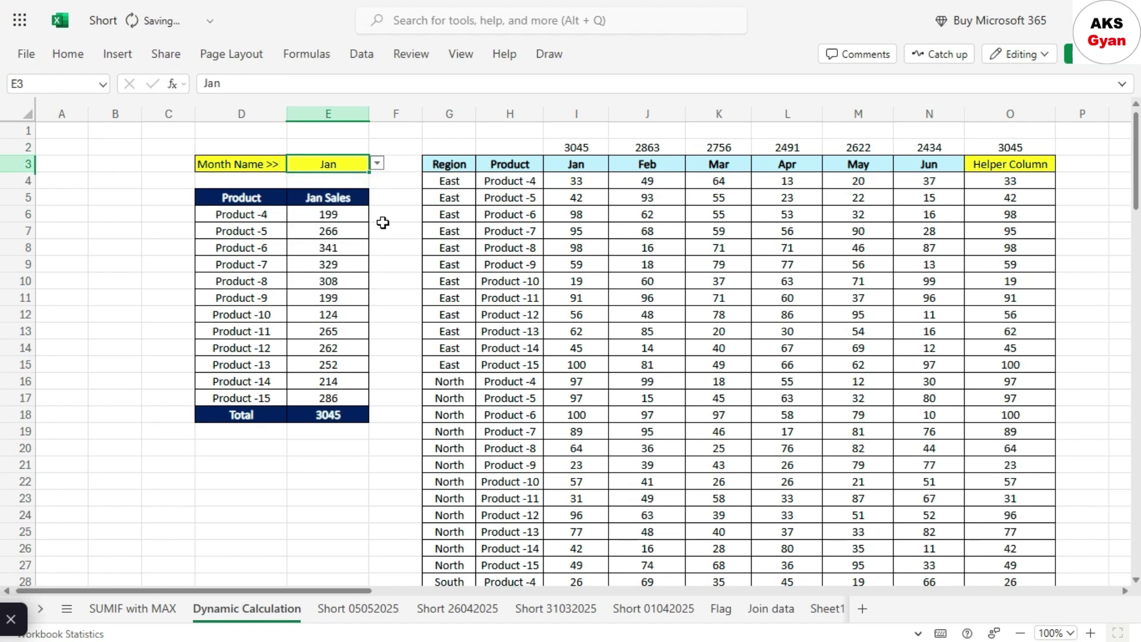
left_click(576, 147)
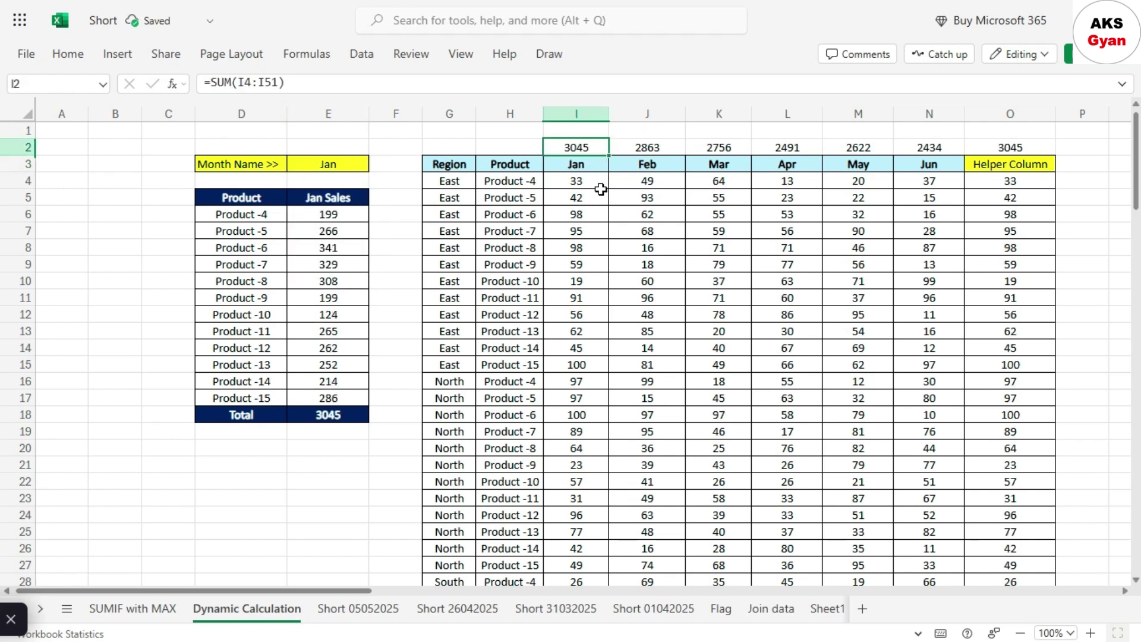
left_click(349, 415)
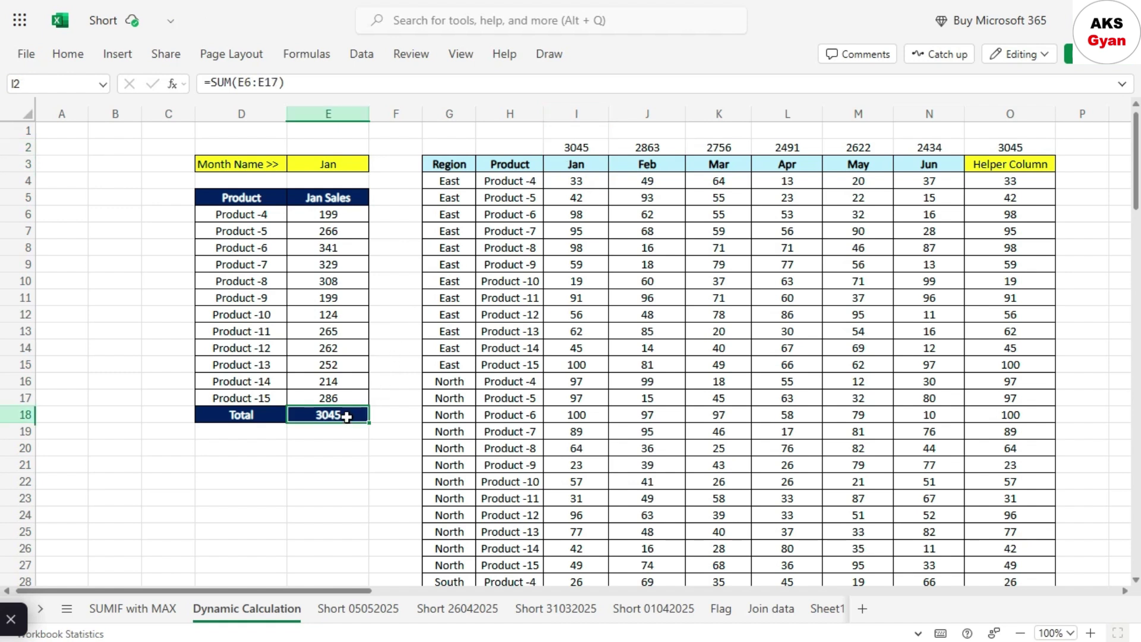
- Set the month in E3 to Apr and select the Product -5 sales cell E7 to view its formula
left_click(334, 157)
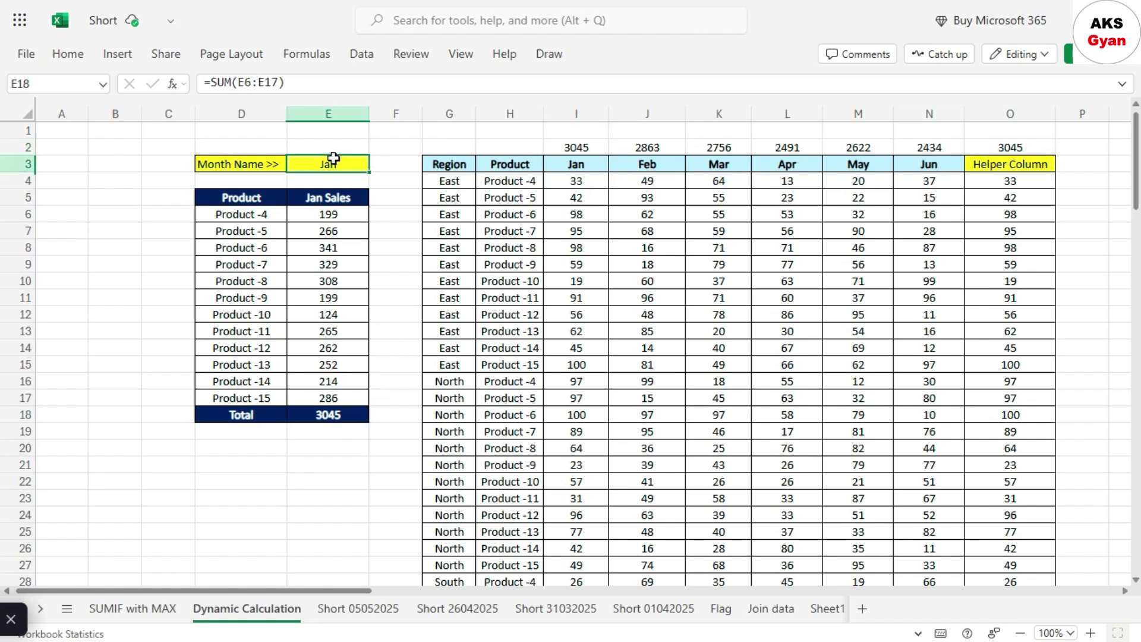
left_click(377, 163)
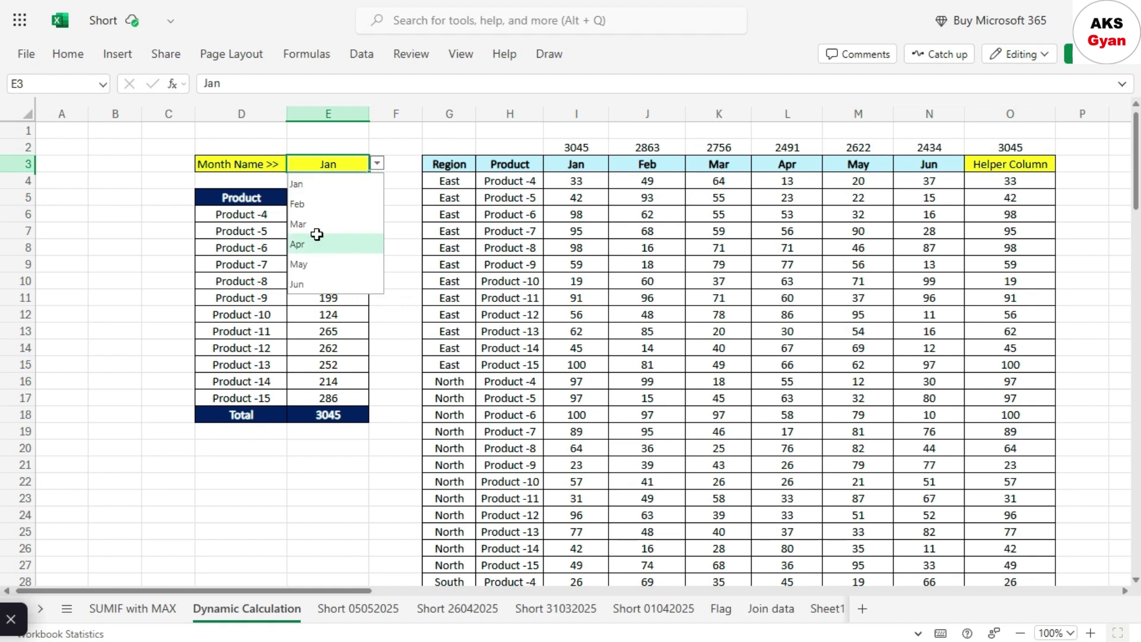
left_click(324, 241)
left_click(336, 237)
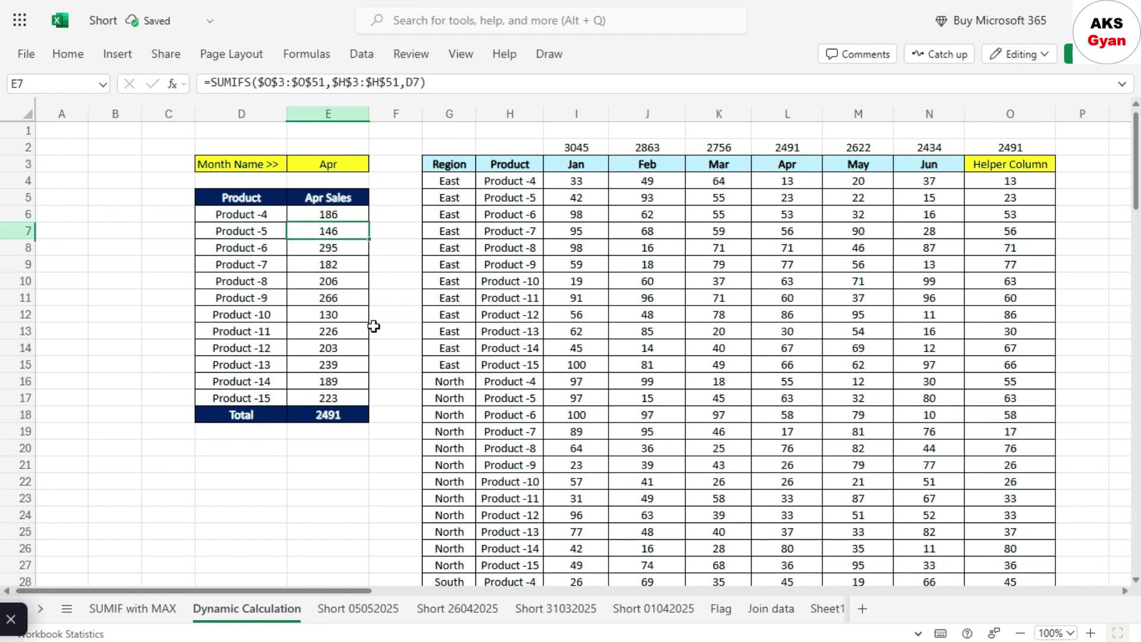